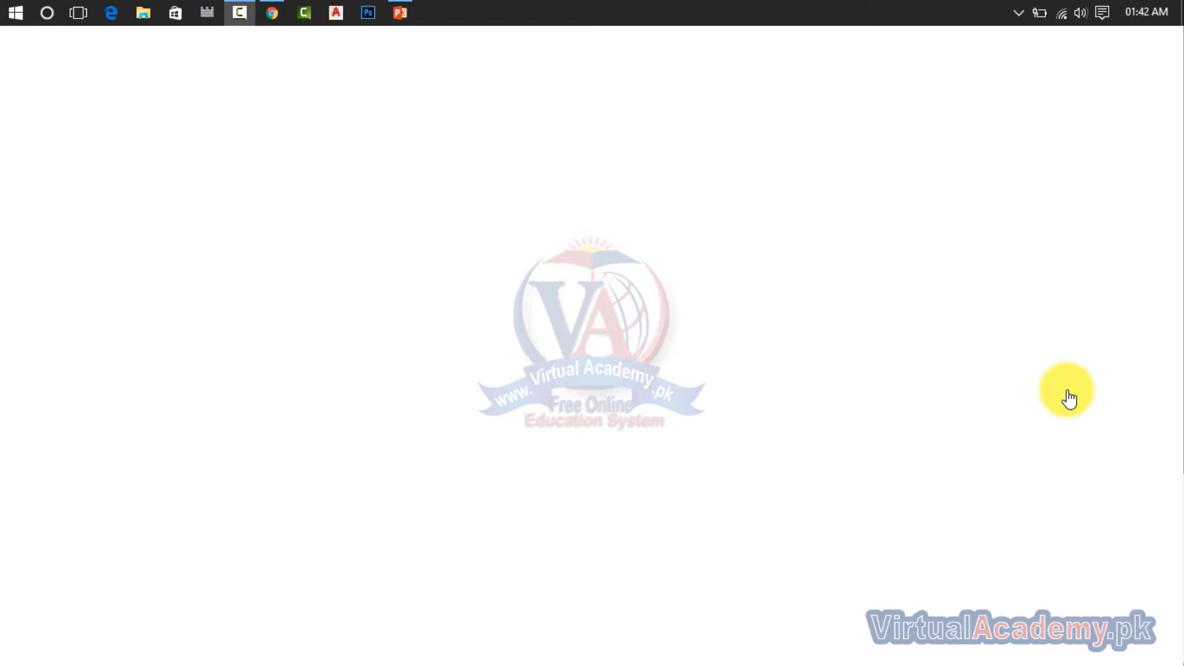
Step: Switch to File Explorer and view the 4.jpg image stored in the Desktop folder
{"action": "left_click", "coordinate": [272, 13]}
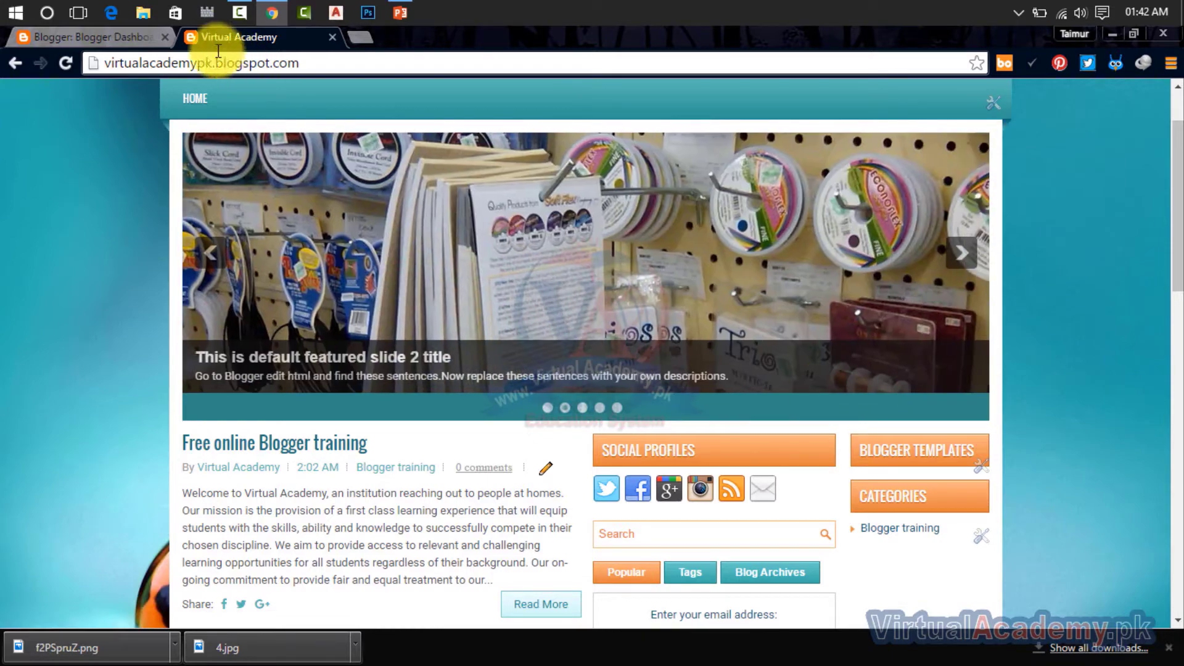
{"action": "left_click", "coordinate": [148, 9]}
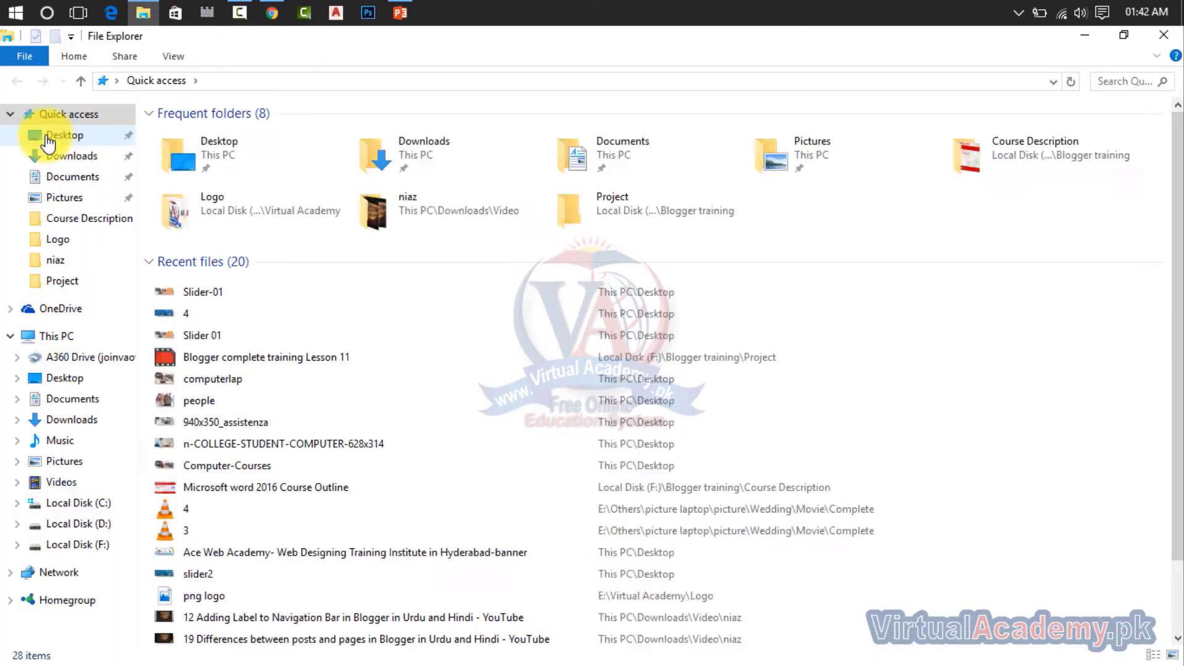
{"action": "left_click", "coordinate": [50, 135]}
{"action": "right_click", "coordinate": [417, 186]}
{"action": "left_click", "coordinate": [420, 188]}
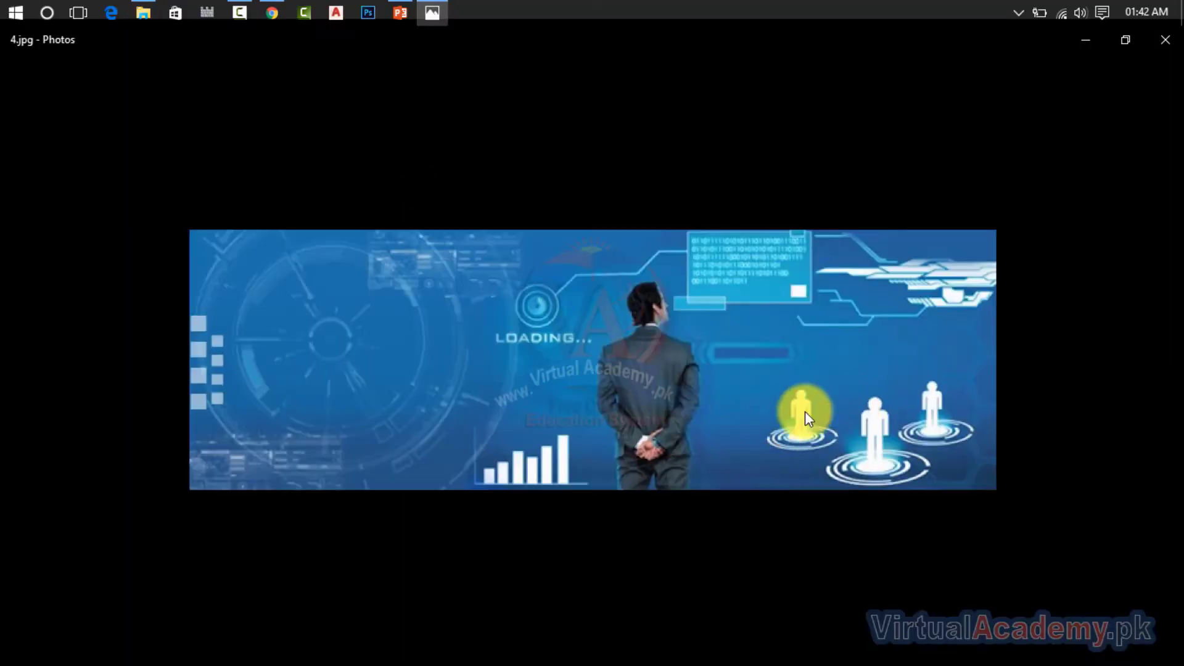
{"action": "left_click", "coordinate": [1164, 39]}
Step: Return to the blog in Chrome and view the first and second slides of the featured slider
{"action": "left_click", "coordinate": [271, 10]}
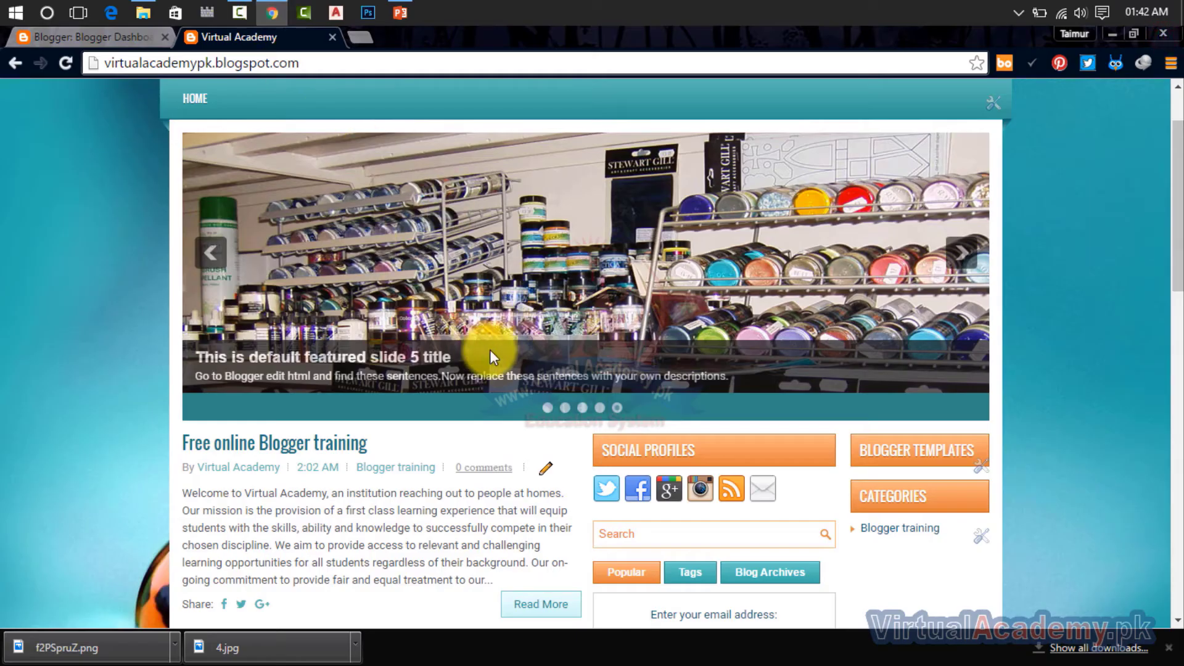
{"action": "double_click", "coordinate": [549, 408]}
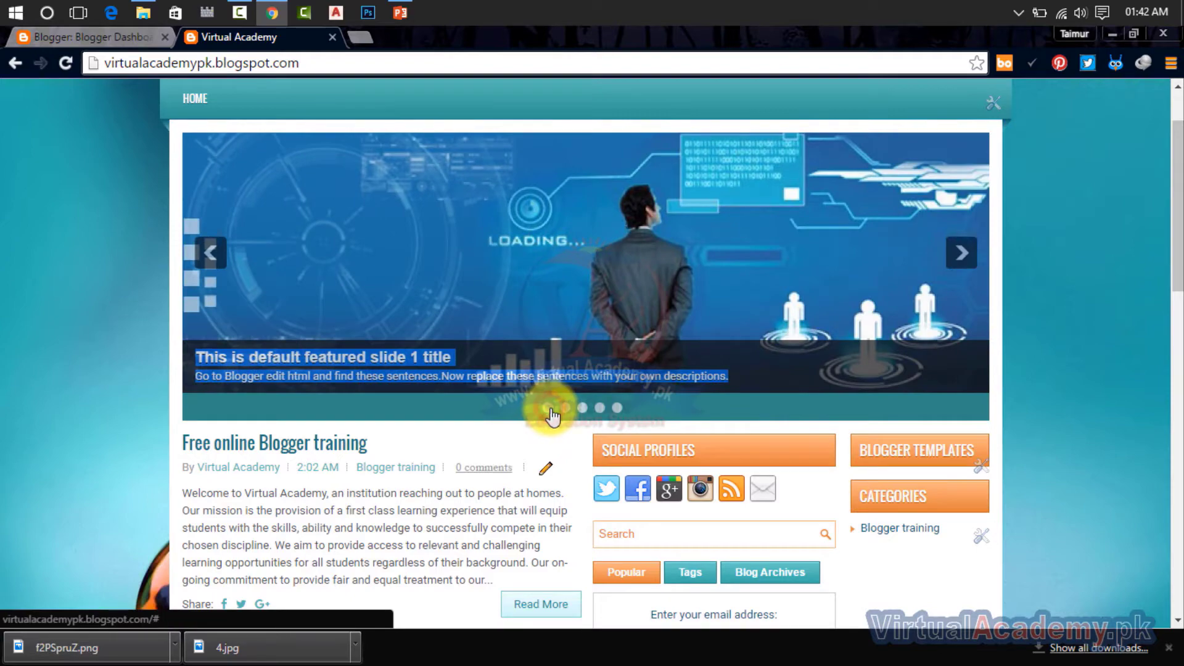
{"action": "left_click", "coordinate": [565, 409]}
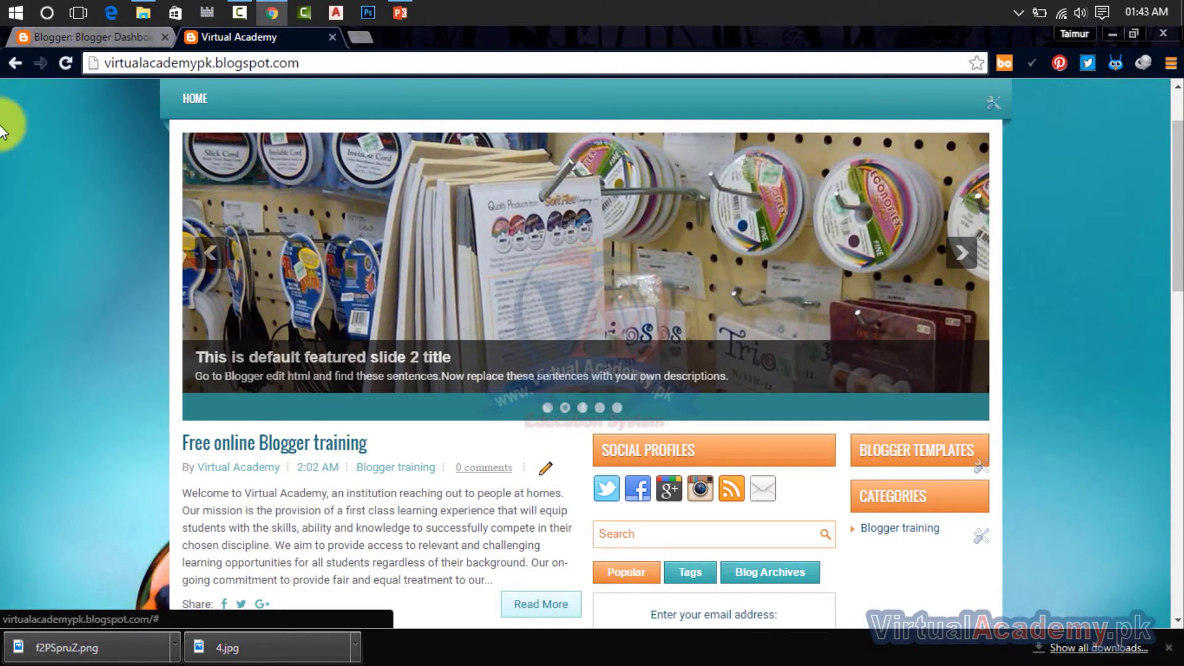
Step: Open the Virtual Academy blog's template HTML in Blogger for editing and skim through the code
{"action": "left_click", "coordinate": [65, 39]}
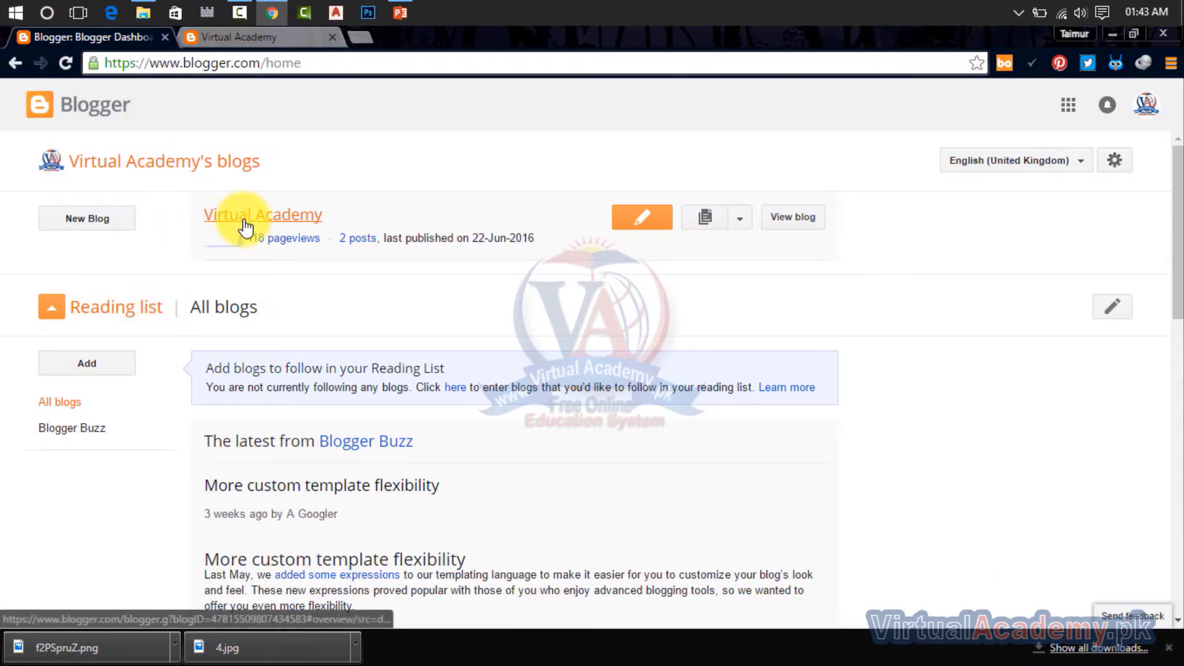
{"action": "left_click", "coordinate": [333, 63]}
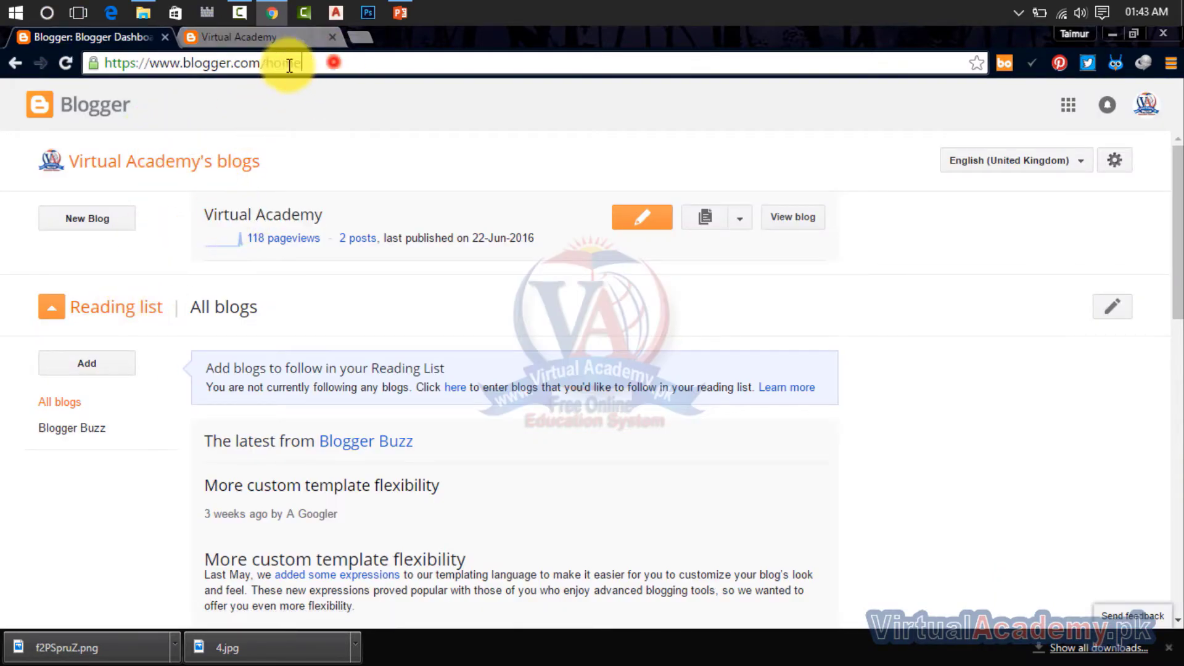
{"action": "left_click", "coordinate": [289, 222]}
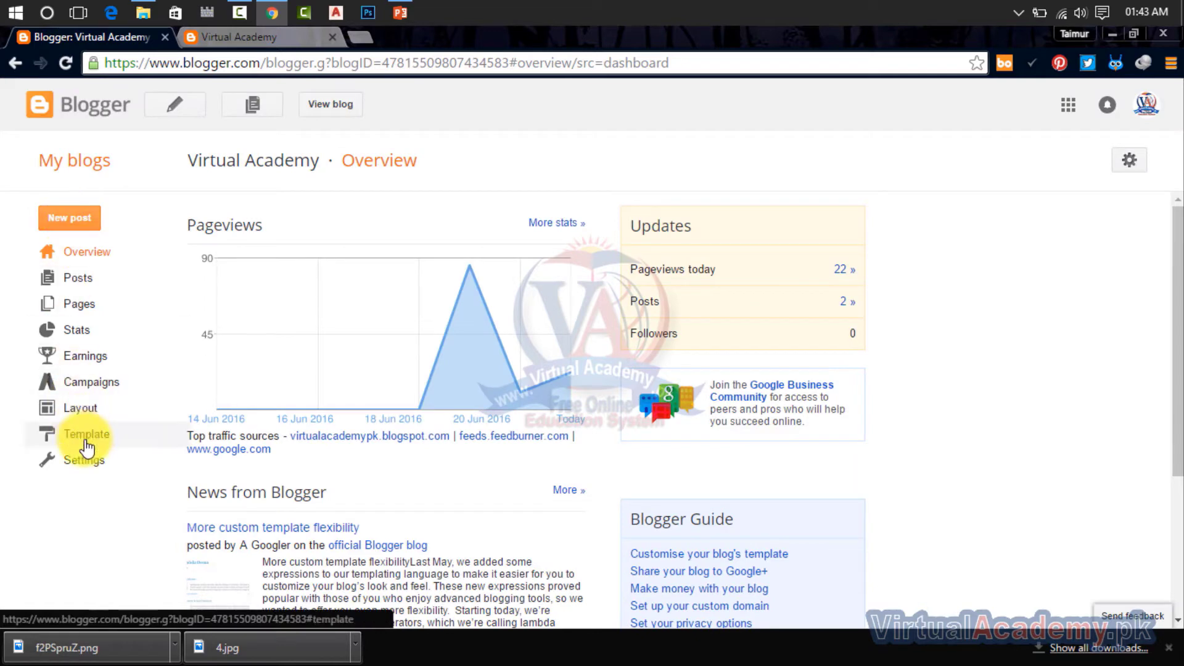
{"action": "left_click", "coordinate": [86, 435]}
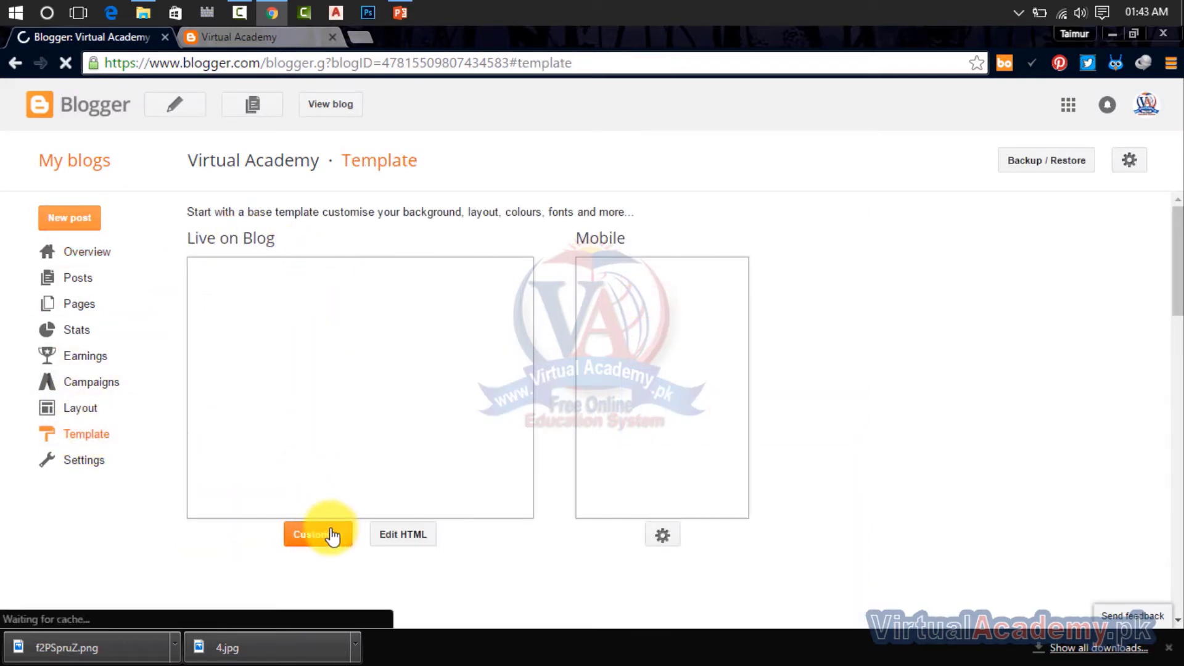
{"action": "scroll", "coordinate": [382, 401], "scroll_direction": "down", "scroll_amount": 3}
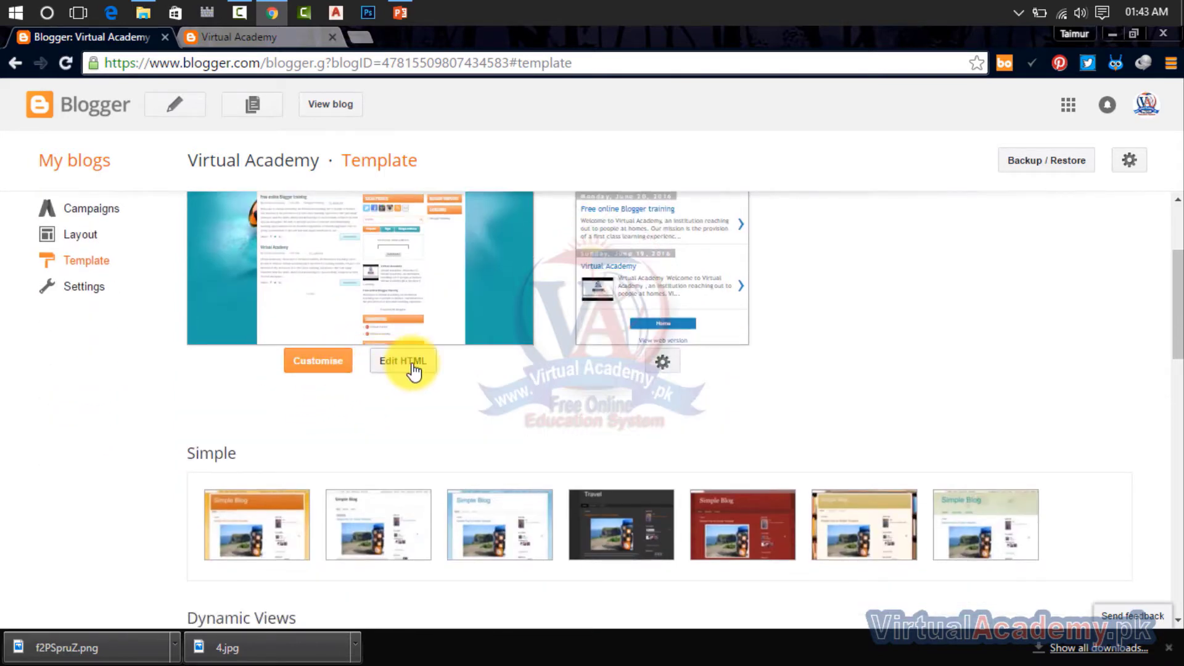
{"action": "left_click", "coordinate": [412, 367]}
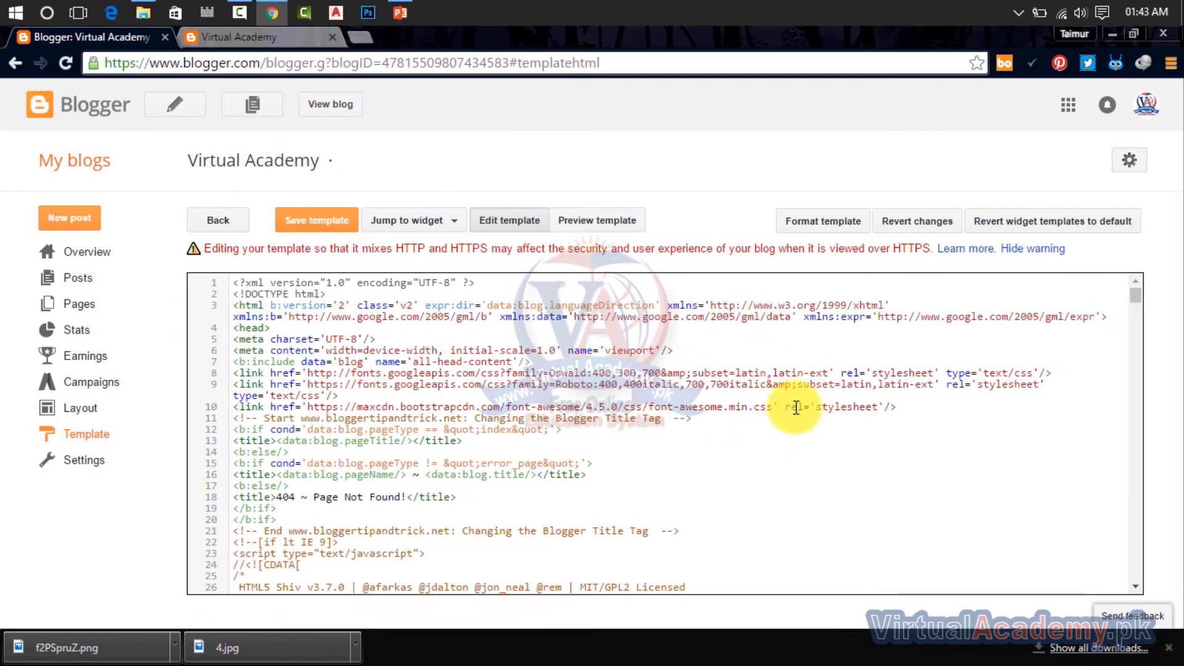
{"action": "left_click_drag", "start_coordinate": [1136, 297], "coordinate": [1155, 600]}
{"action": "left_click_drag", "start_coordinate": [1149, 557], "coordinate": [1112, 283]}
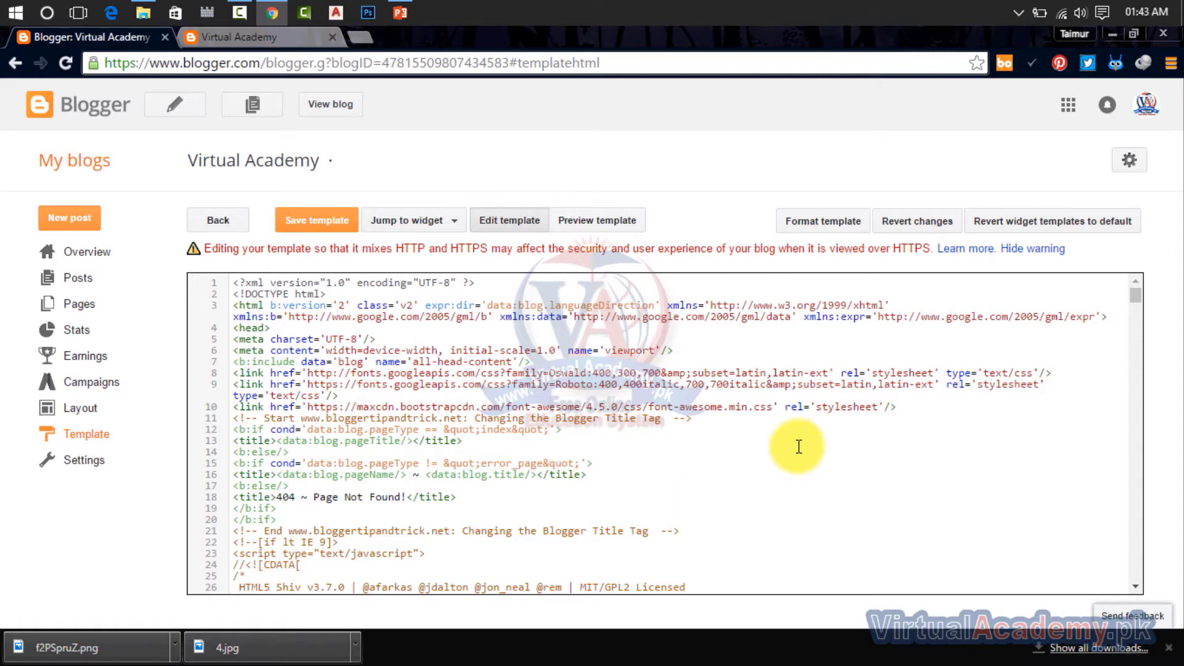
Step: Copy the title "This is default featured slide 2 title" from the second slide on the live blog
{"action": "left_click", "coordinate": [230, 35]}
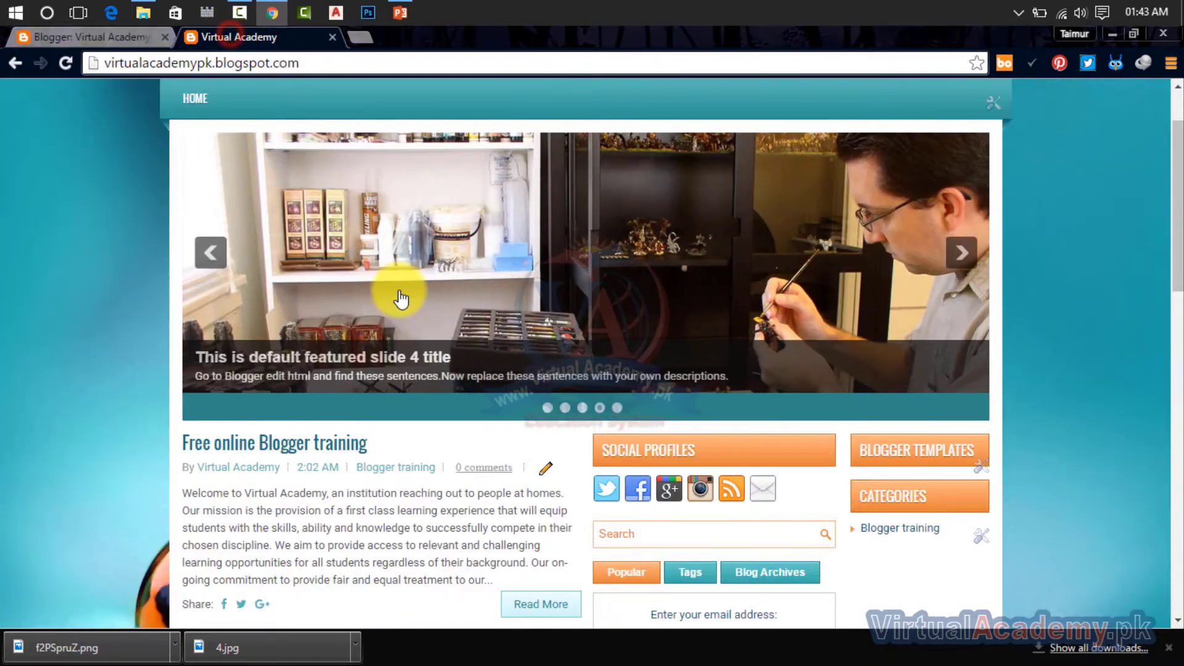
{"action": "left_click", "coordinate": [563, 409]}
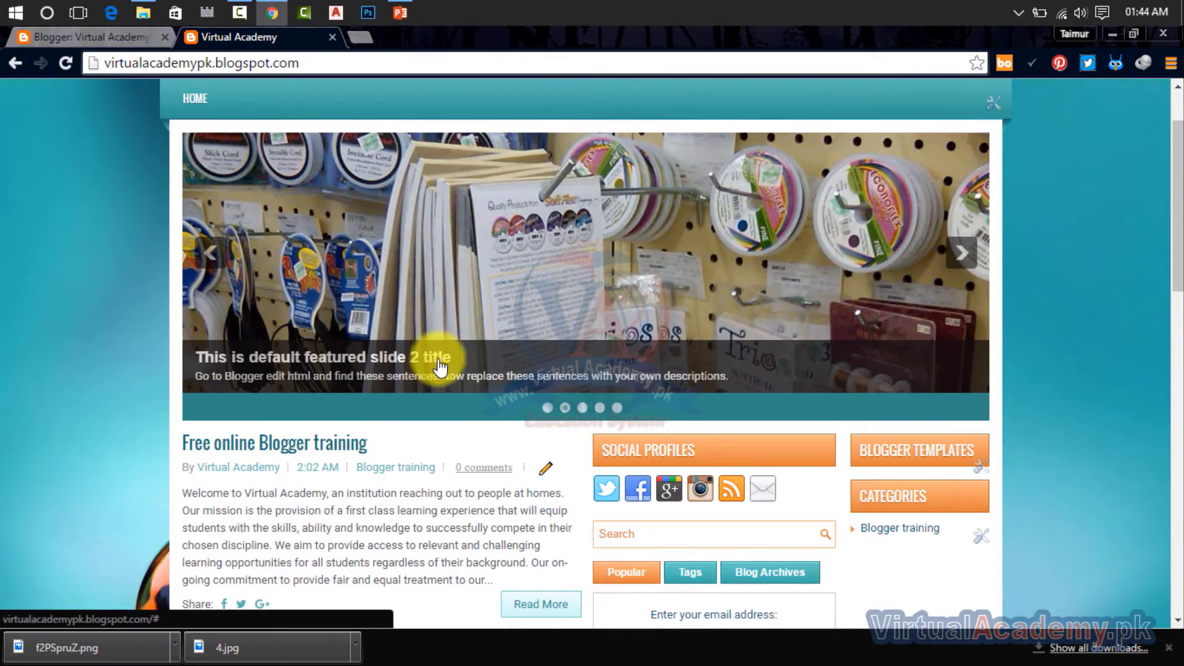
{"action": "left_click_drag", "start_coordinate": [460, 358], "coordinate": [221, 368]}
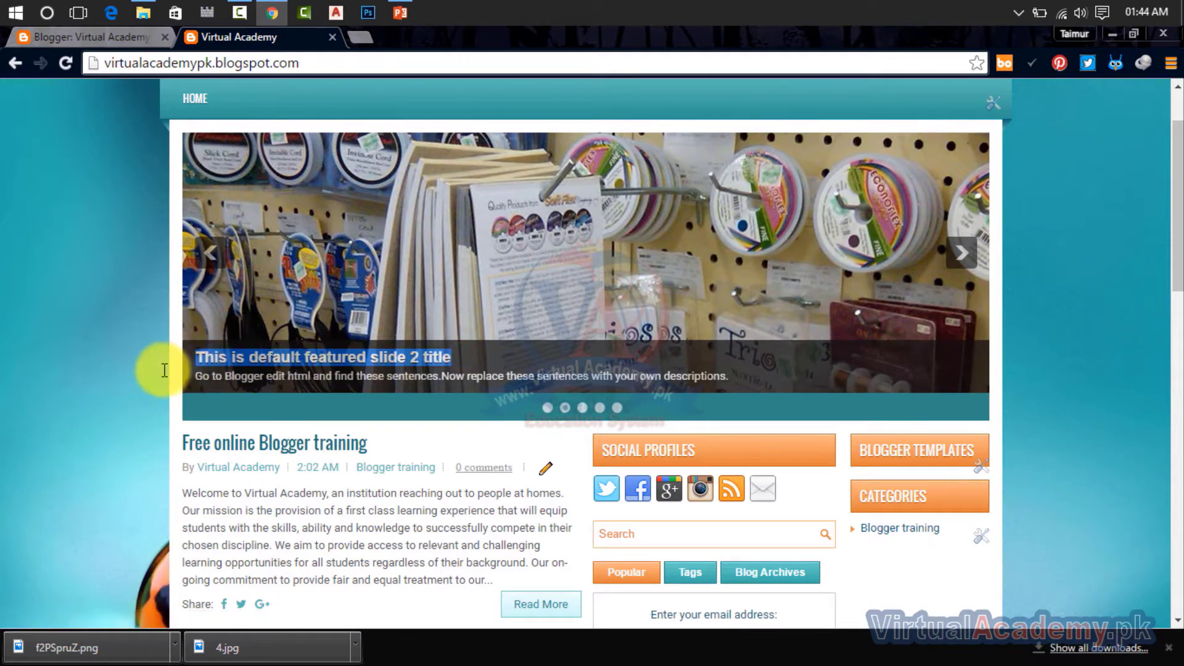
{"action": "left_click", "coordinate": [562, 408]}
{"action": "left_click_drag", "start_coordinate": [464, 365], "coordinate": [185, 364]}
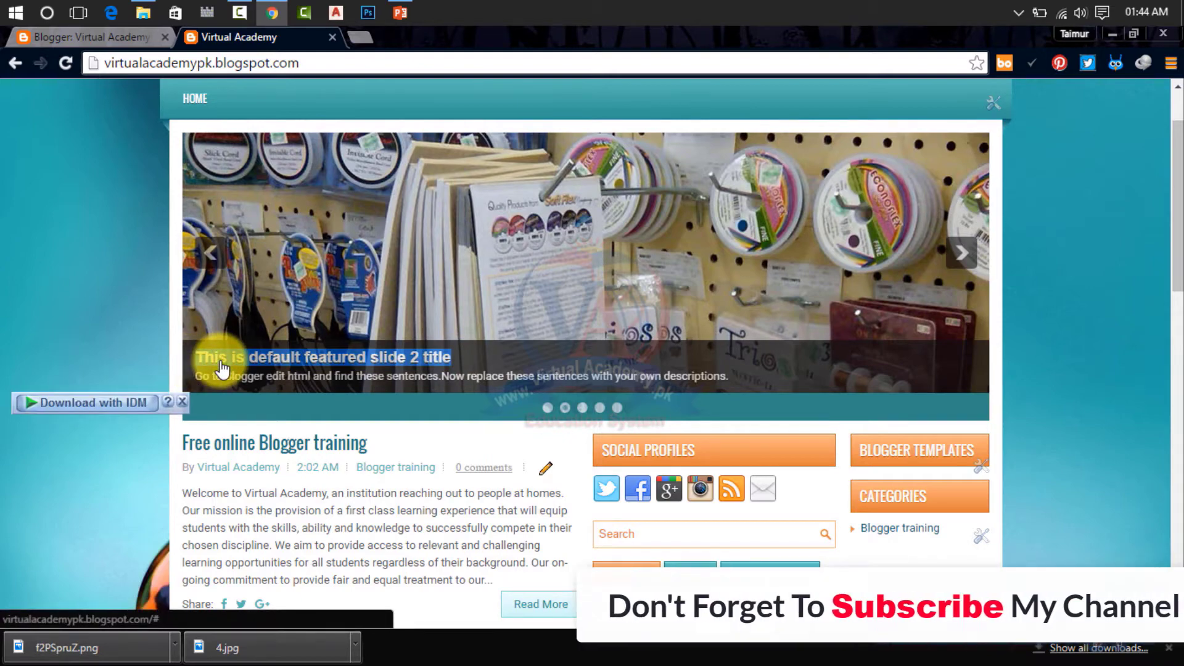
Step: Search the template code for "This is default featured slide 2 title"
{"action": "left_click", "coordinate": [122, 42]}
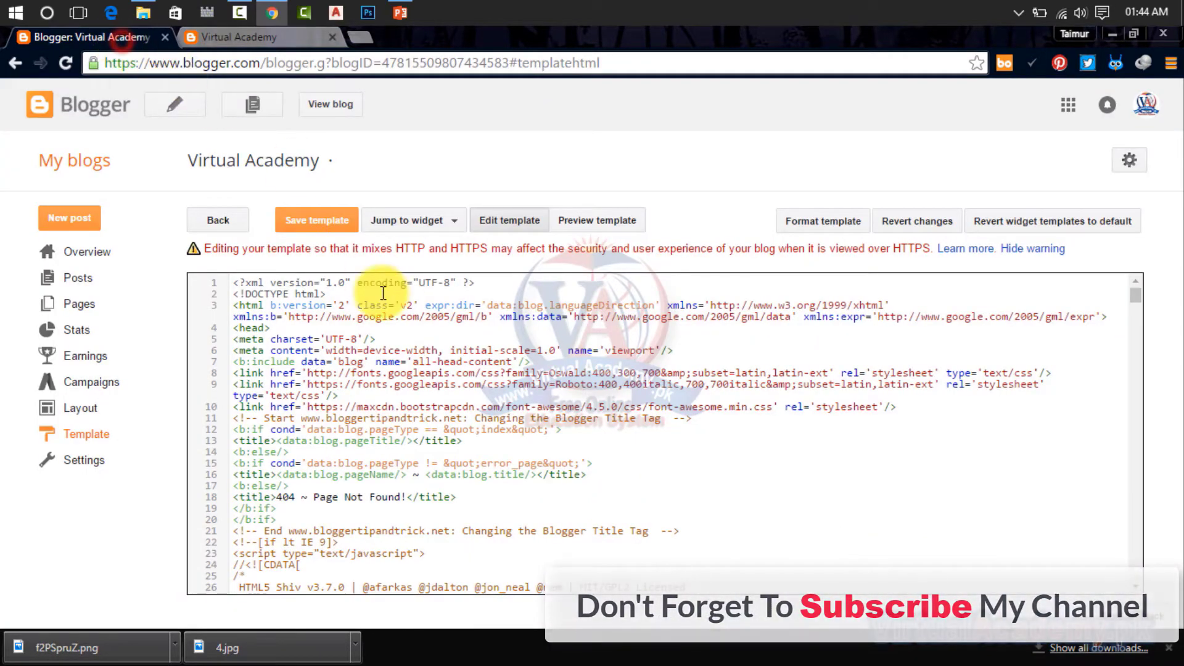
{"action": "left_click", "coordinate": [1038, 433]}
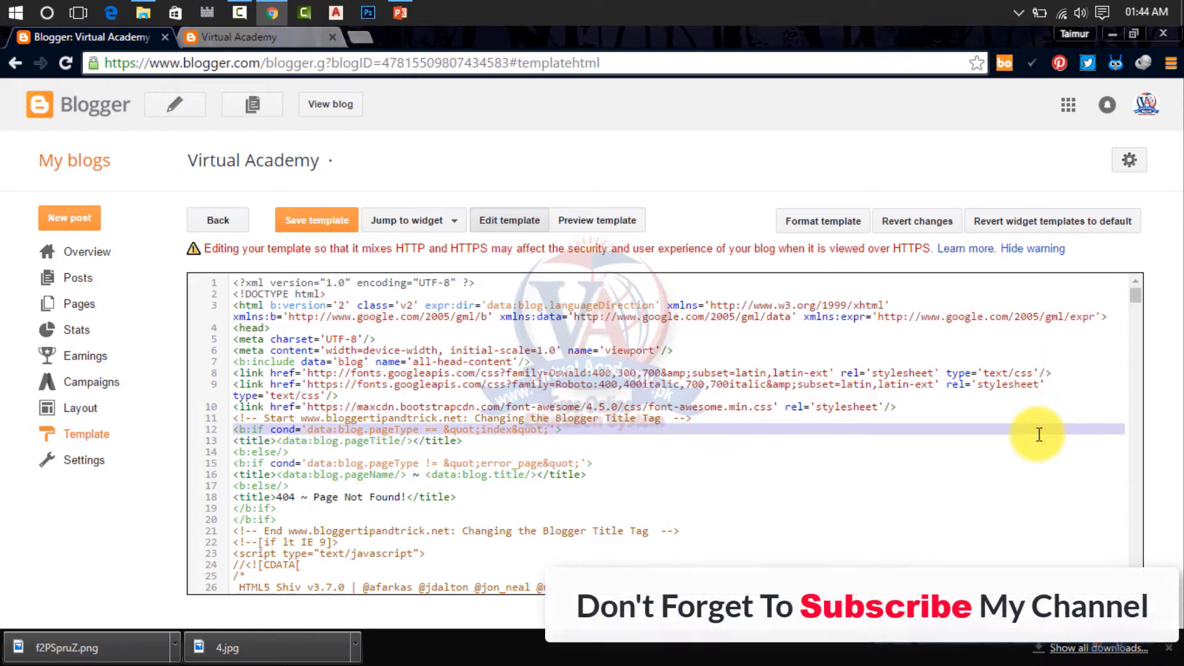
{"action": "key", "text": "ctrl+f"}
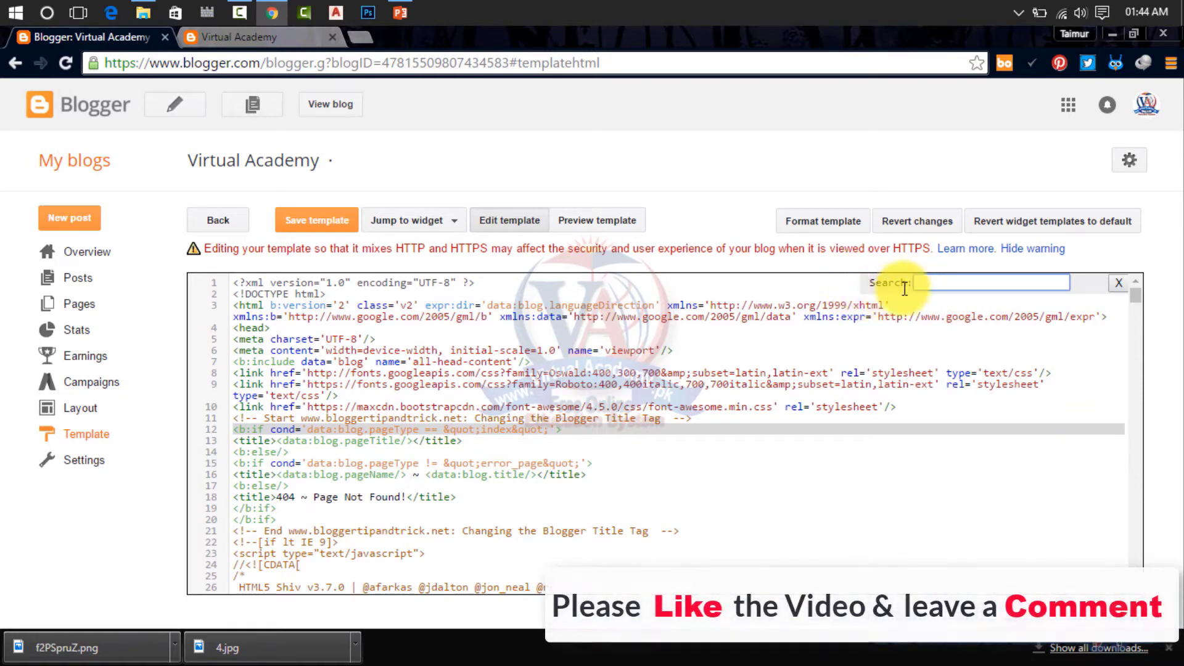
{"action": "left_click", "coordinate": [936, 283]}
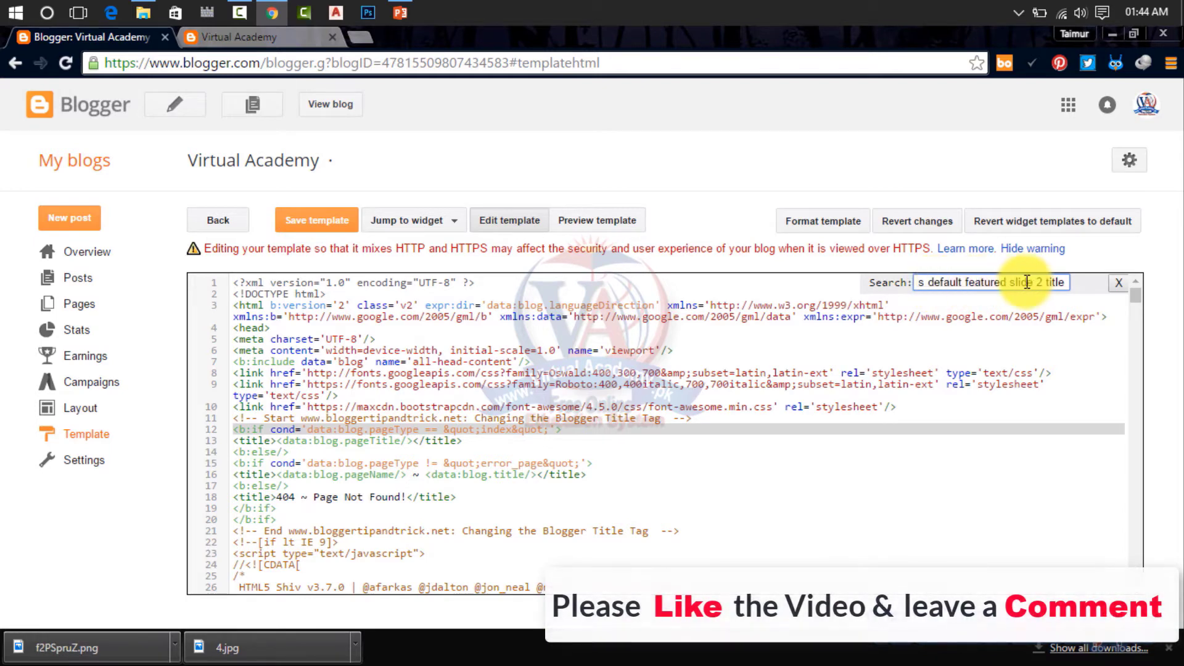
{"action": "left_click", "coordinate": [264, 35]}
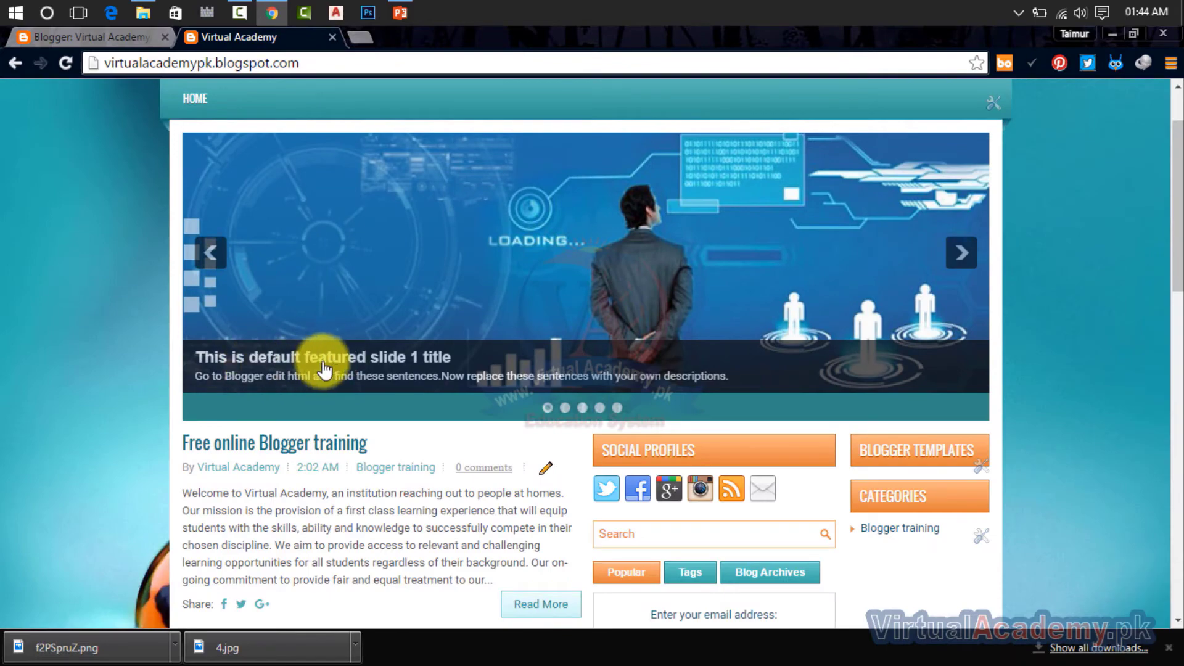
{"action": "left_click", "coordinate": [110, 37]}
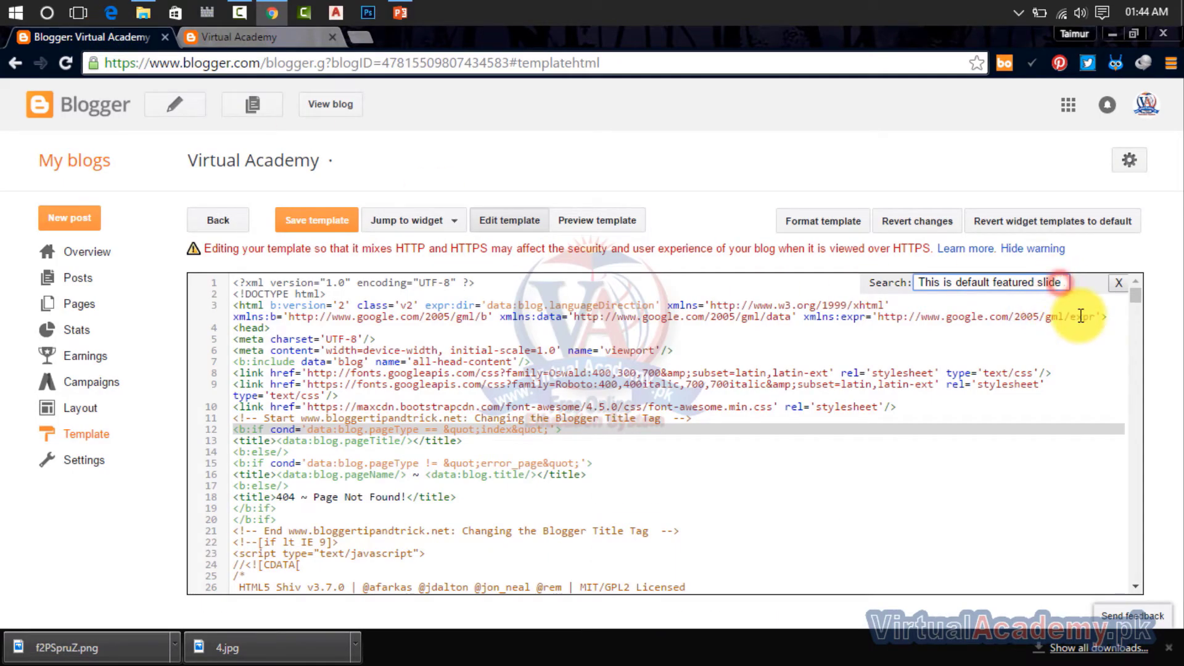
{"action": "key", "text": "Return"}
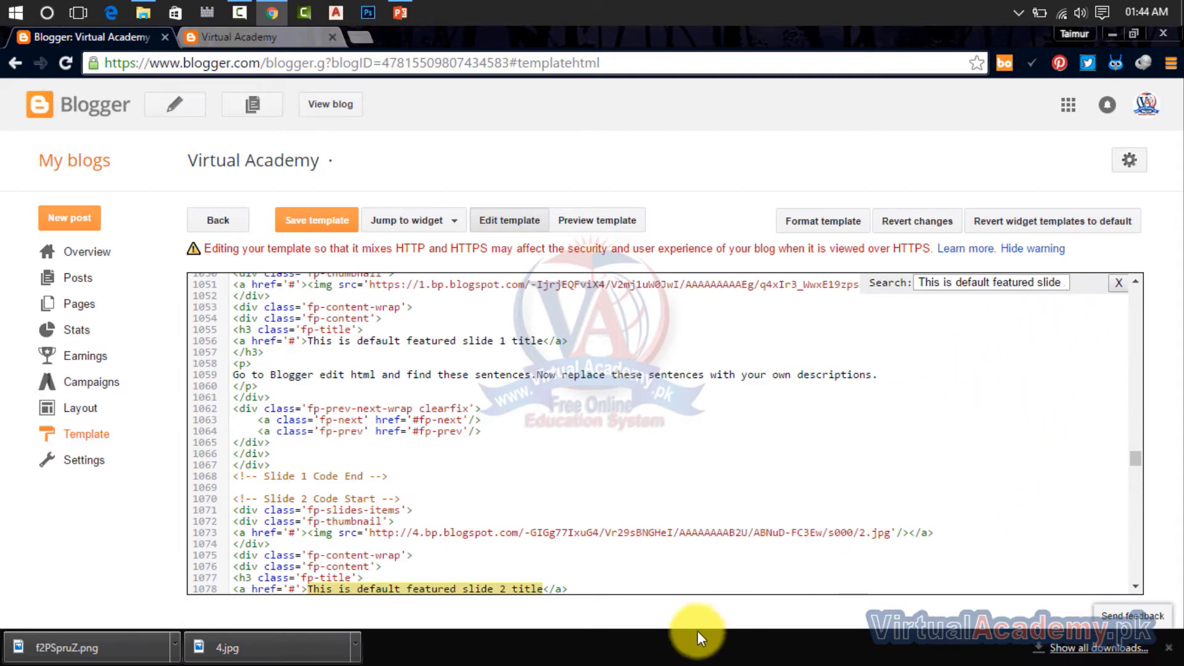
Step: Replace the slide 2 title in the template code with "This is virtual Academy Slide"
{"action": "left_click", "coordinate": [1134, 587]}
{"action": "left_click", "coordinate": [1134, 589]}
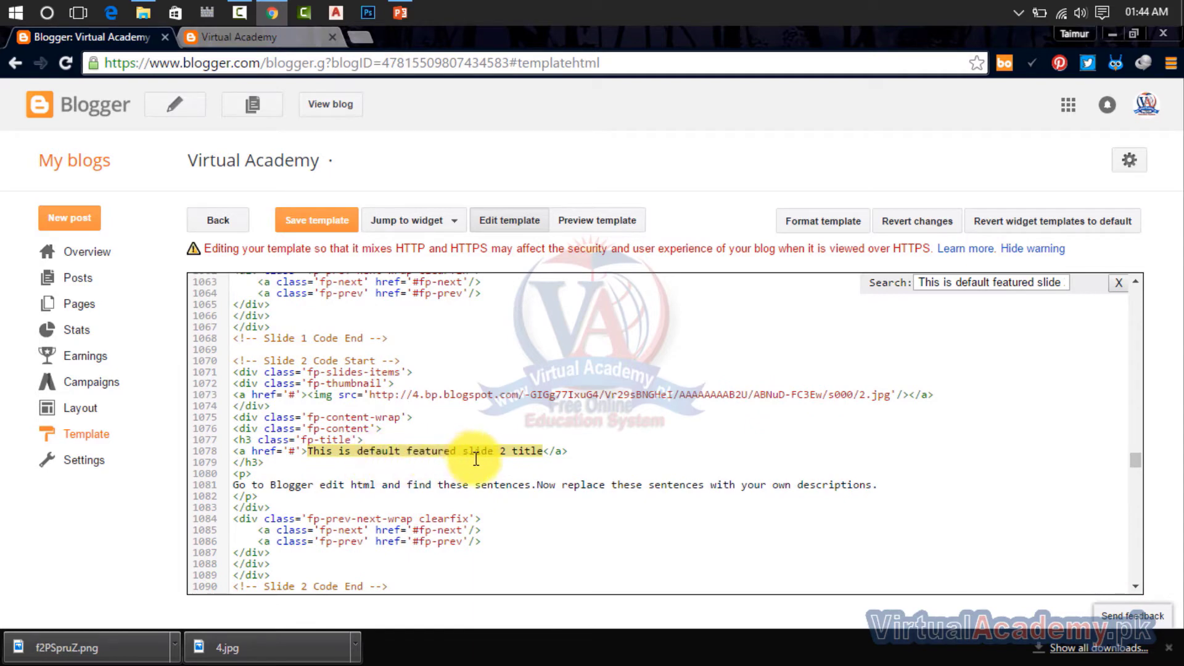
{"action": "left_click_drag", "start_coordinate": [544, 450], "coordinate": [309, 447]}
{"action": "left_click", "coordinate": [542, 452]}
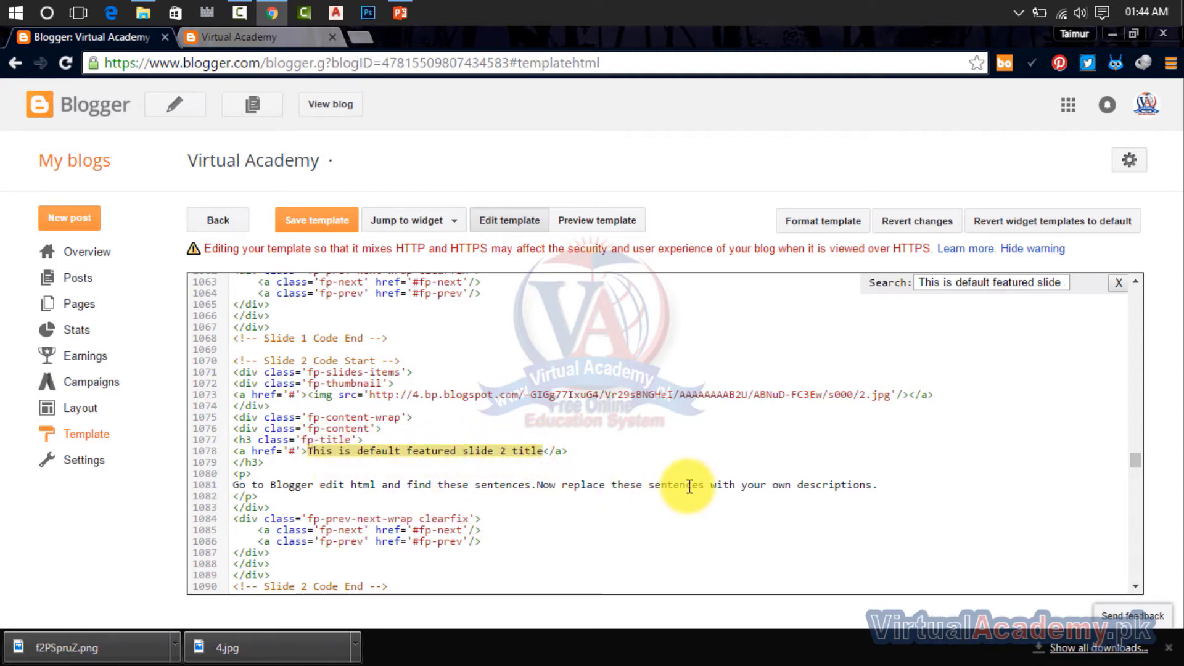
{"action": "type", "text": "This is virtual Academy Slide"}
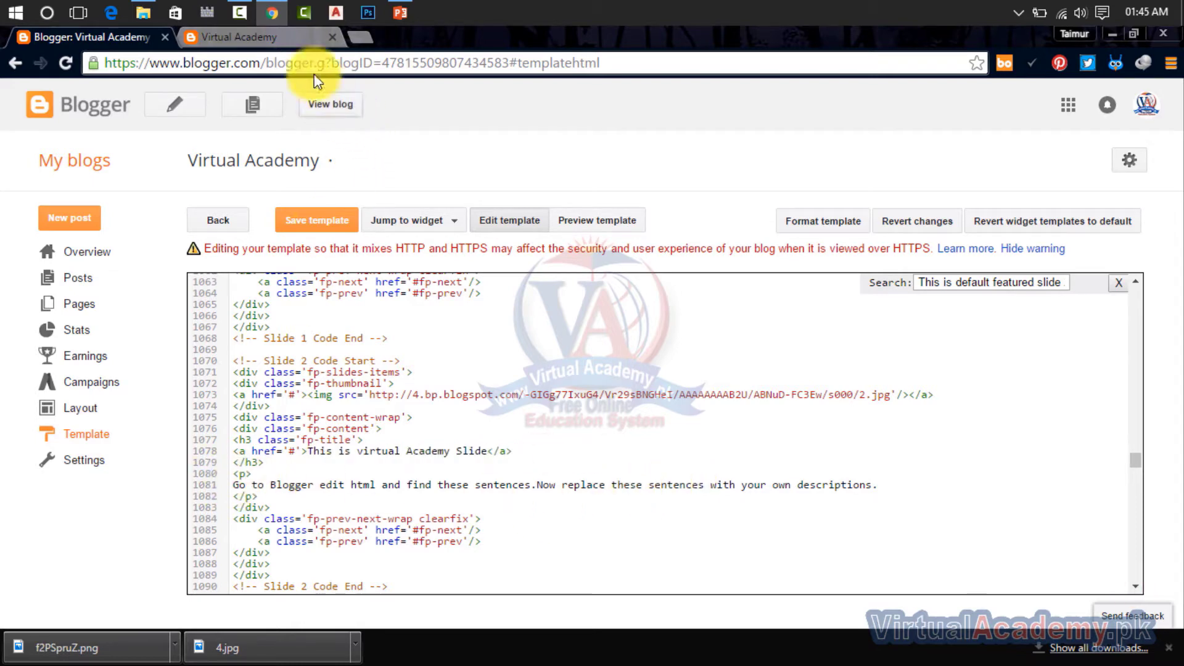
Step: Replace slide 2's description with the blog post's opening text, from "Welcome to Virtual Academy" through "first class learning experience"
{"action": "left_click", "coordinate": [295, 39]}
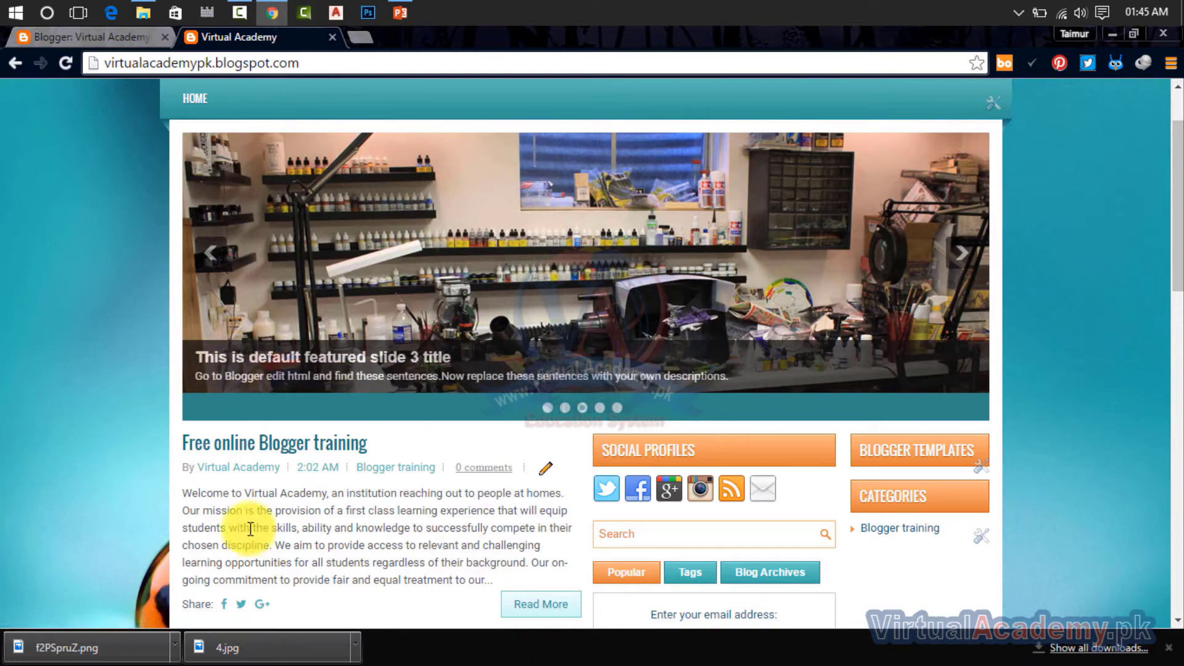
{"action": "mouse_move", "coordinate": [184, 490]}
{"action": "left_mouse_down"}
{"action": "mouse_move", "coordinate": [343, 514]}
{"action": "mouse_move", "coordinate": [542, 512]}
{"action": "mouse_move", "coordinate": [555, 528]}
{"action": "mouse_move", "coordinate": [505, 534]}
{"action": "mouse_move", "coordinate": [423, 516]}
{"action": "mouse_move", "coordinate": [295, 528]}
{"action": "mouse_move", "coordinate": [225, 489]}
{"action": "mouse_move", "coordinate": [178, 493]}
{"action": "left_mouse_up"}
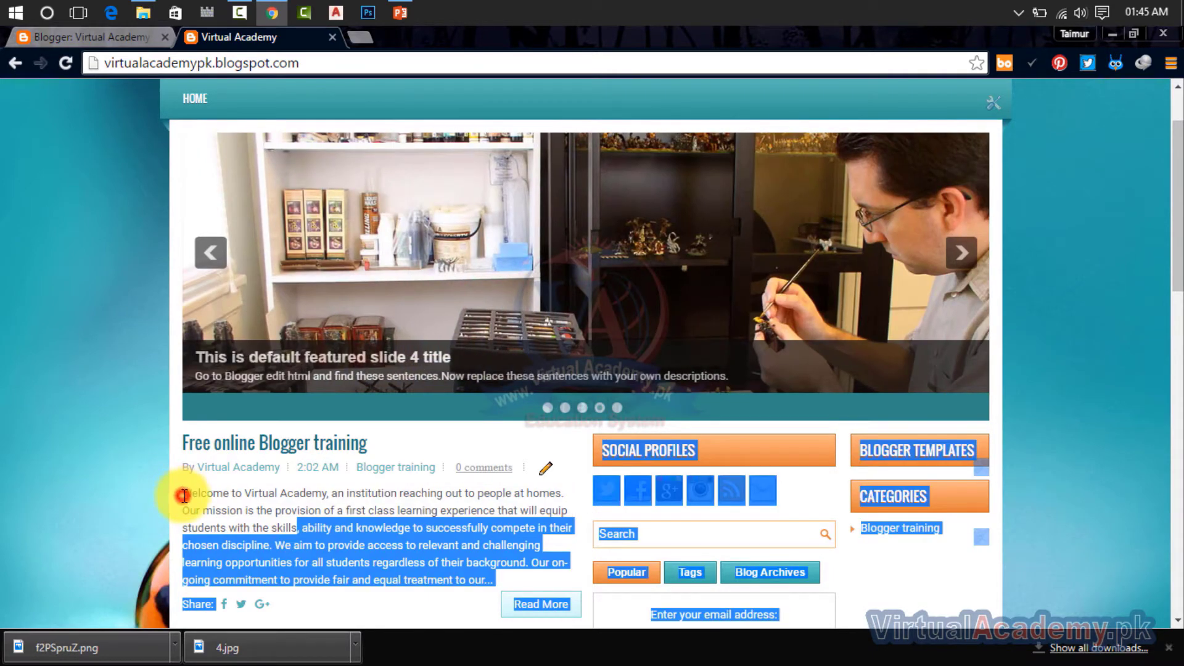
{"action": "left_click", "coordinate": [184, 495]}
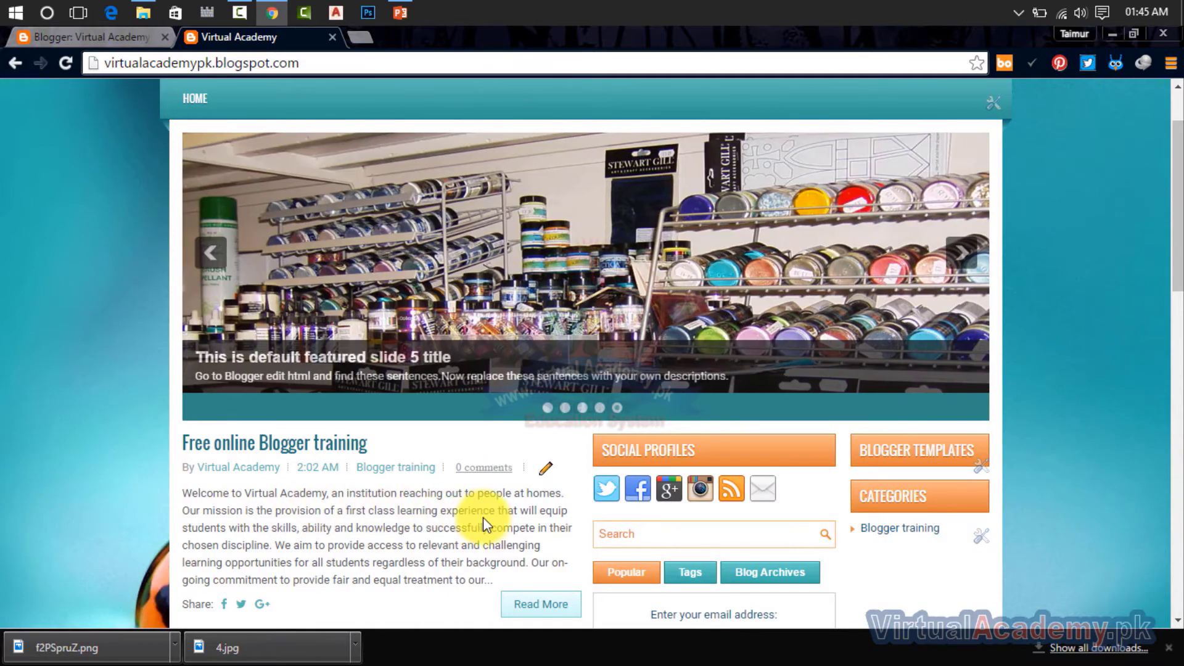
{"action": "left_click_drag", "start_coordinate": [499, 509], "coordinate": [187, 496]}
{"action": "key", "text": "ctrl+c"}
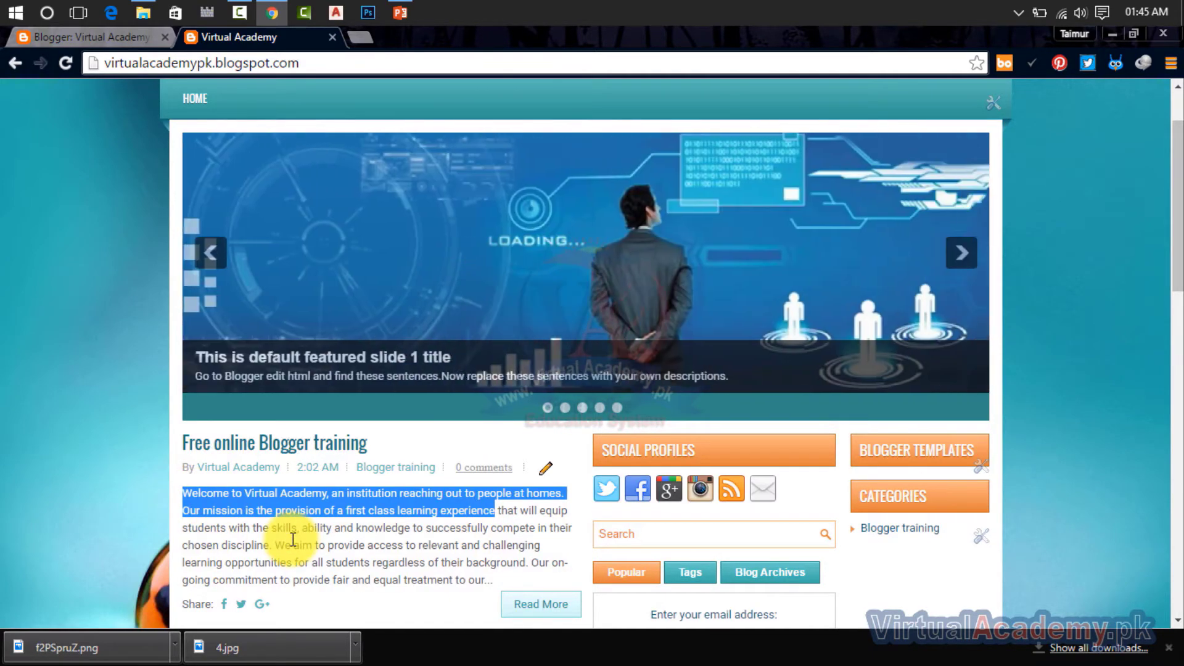
{"action": "left_click", "coordinate": [82, 35]}
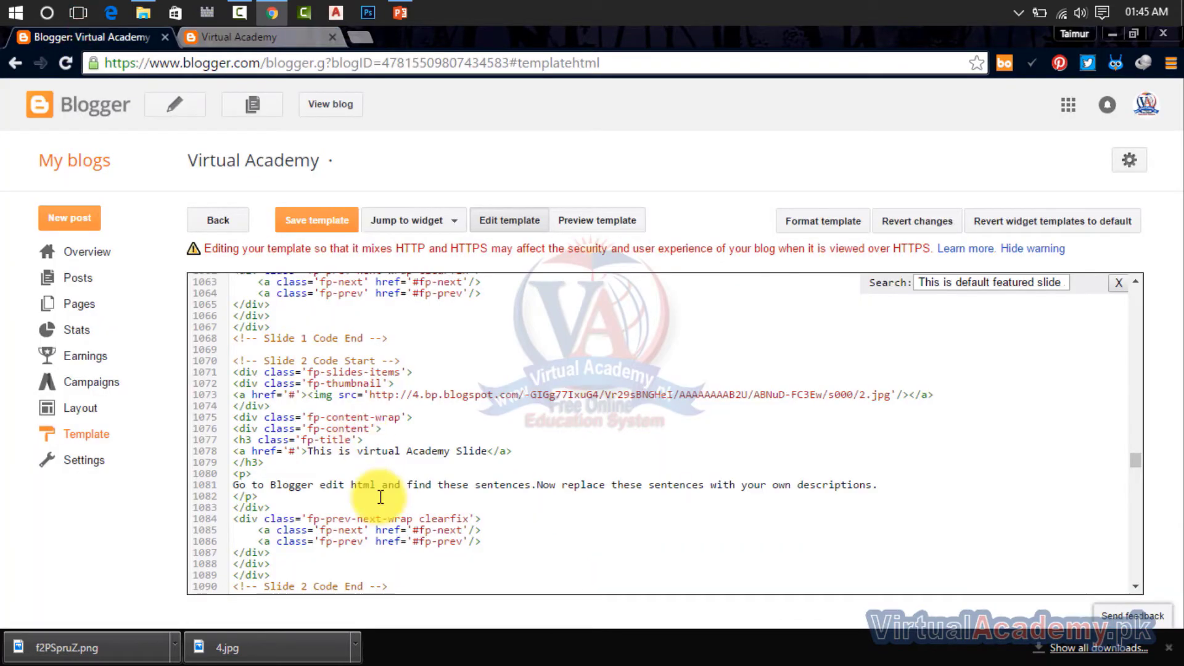
{"action": "left_click_drag", "start_coordinate": [235, 485], "coordinate": [878, 488]}
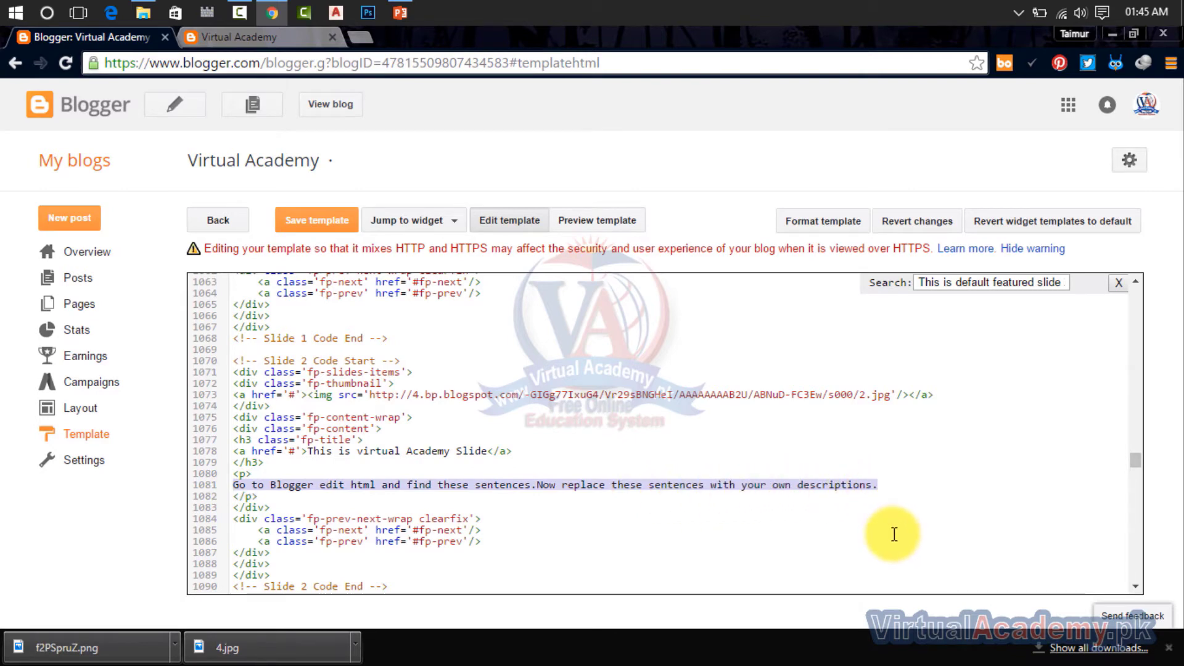
{"action": "key", "text": "ctrl+v"}
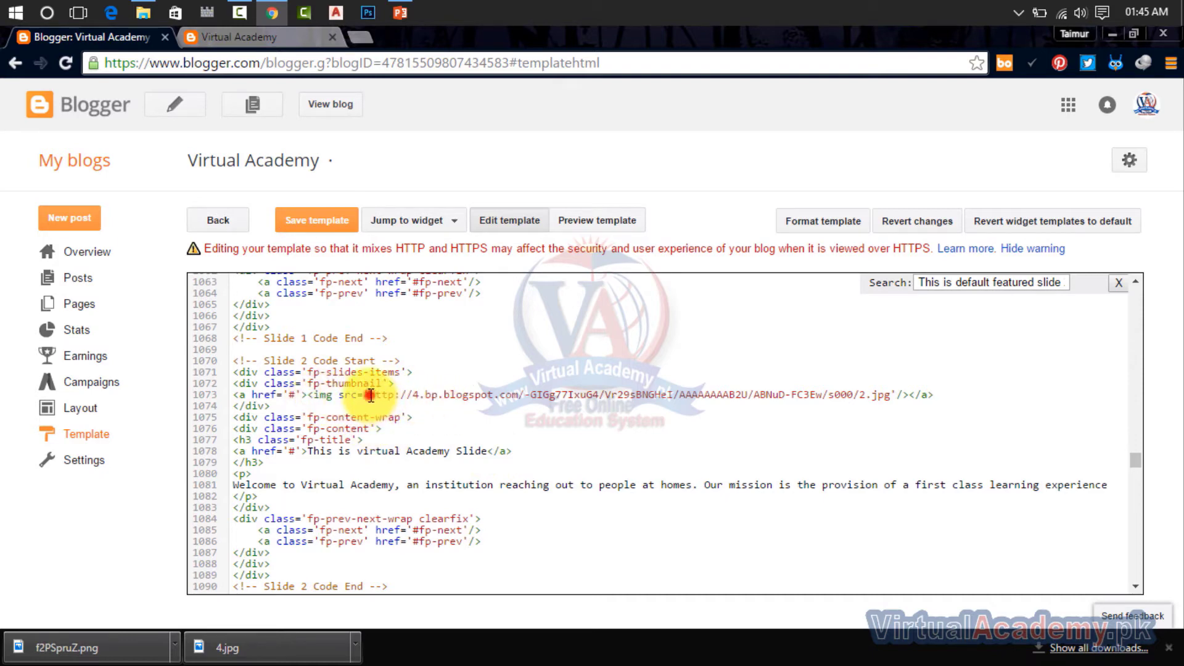
Step: Delete the existing image URL from the img src attribute in the Slide 2 code, leaving the quotes empty
{"action": "left_click_drag", "start_coordinate": [370, 396], "coordinate": [870, 403]}
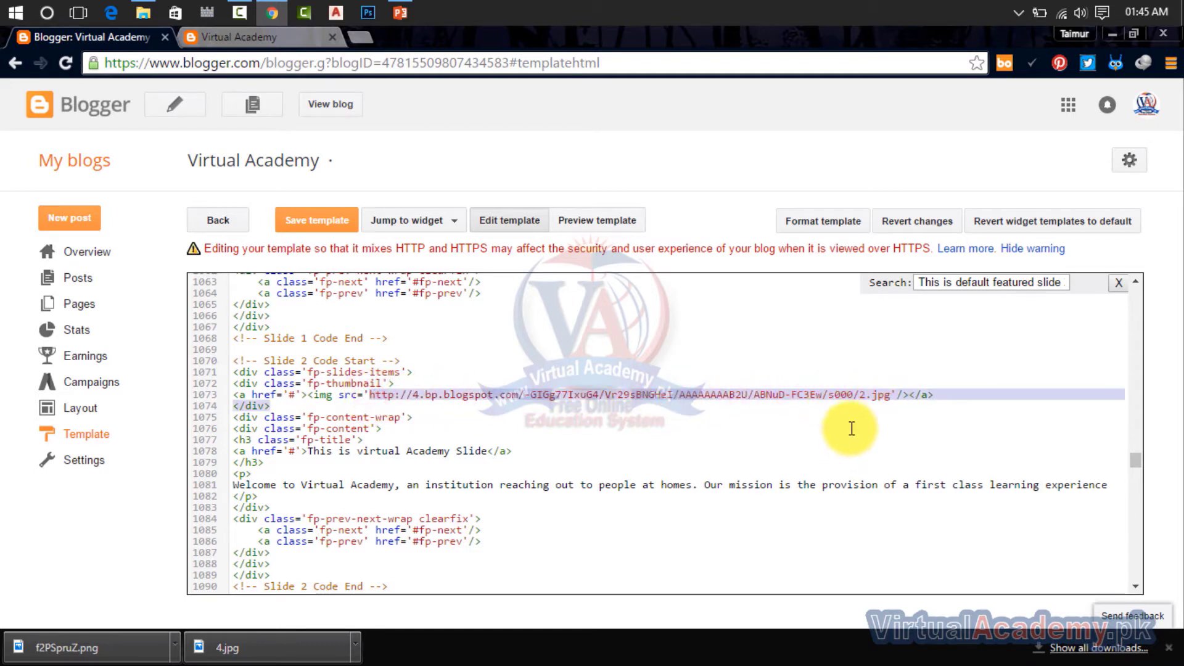
{"action": "left_click", "coordinate": [890, 401]}
{"action": "left_click_drag", "start_coordinate": [887, 397], "coordinate": [369, 395]}
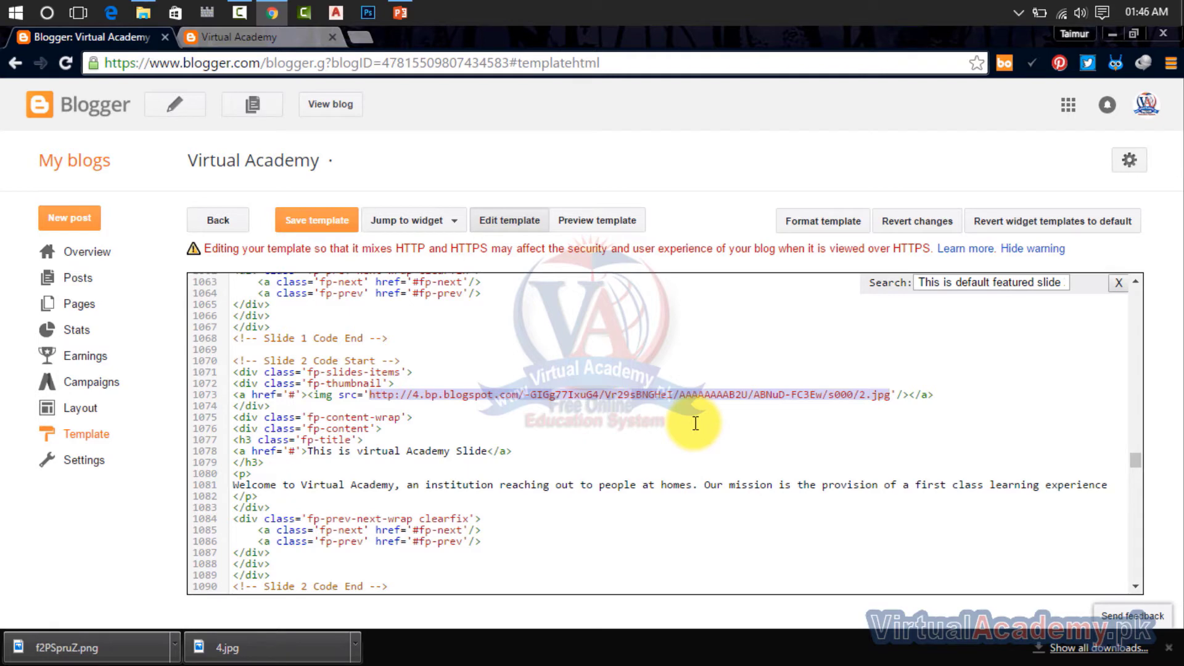
{"action": "key", "text": "BackSpace"}
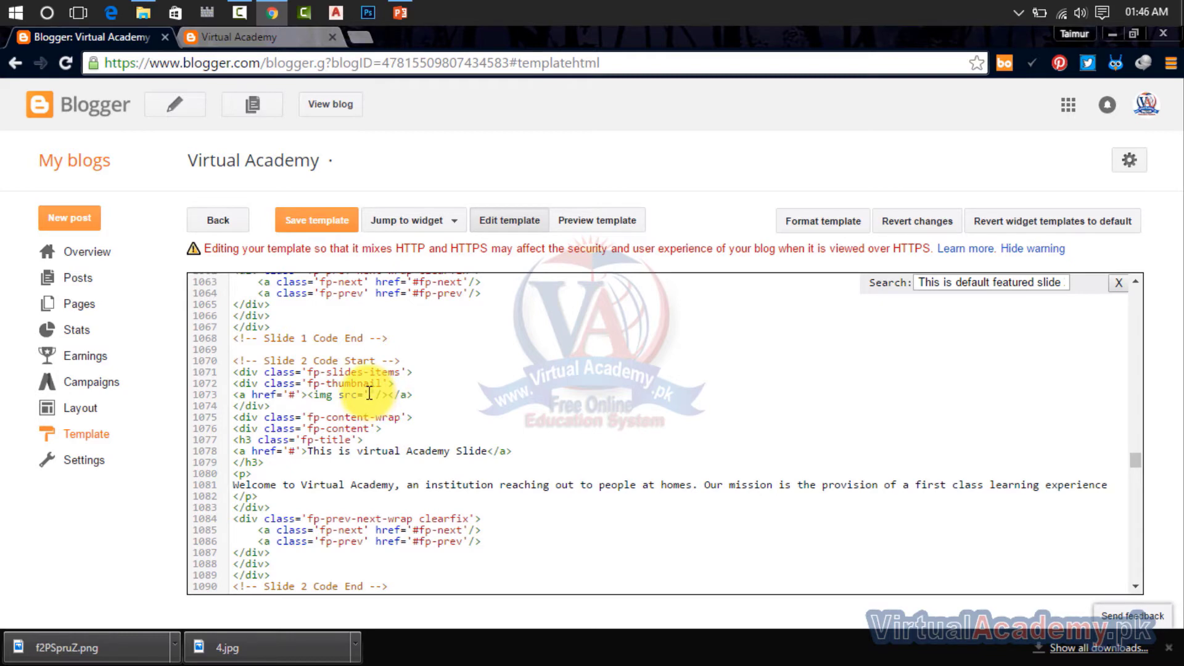
Step: Create a new blog post in a separate browser tab and title it "Slider 02"
{"action": "left_click", "coordinate": [223, 42]}
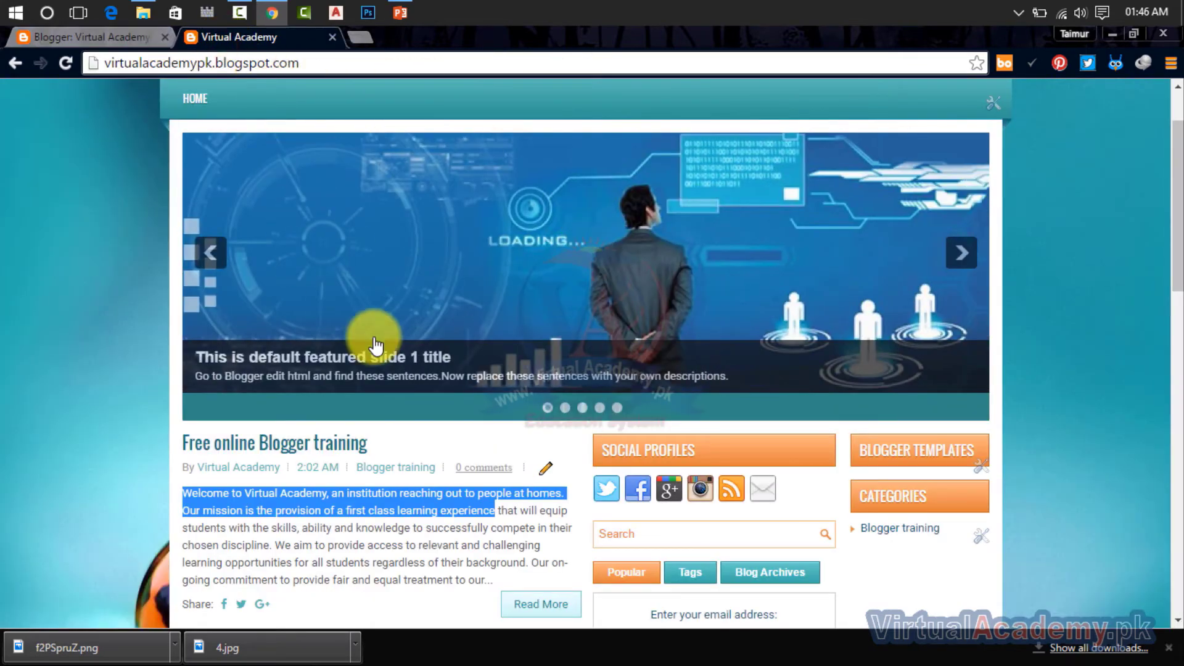
{"action": "left_click", "coordinate": [99, 40]}
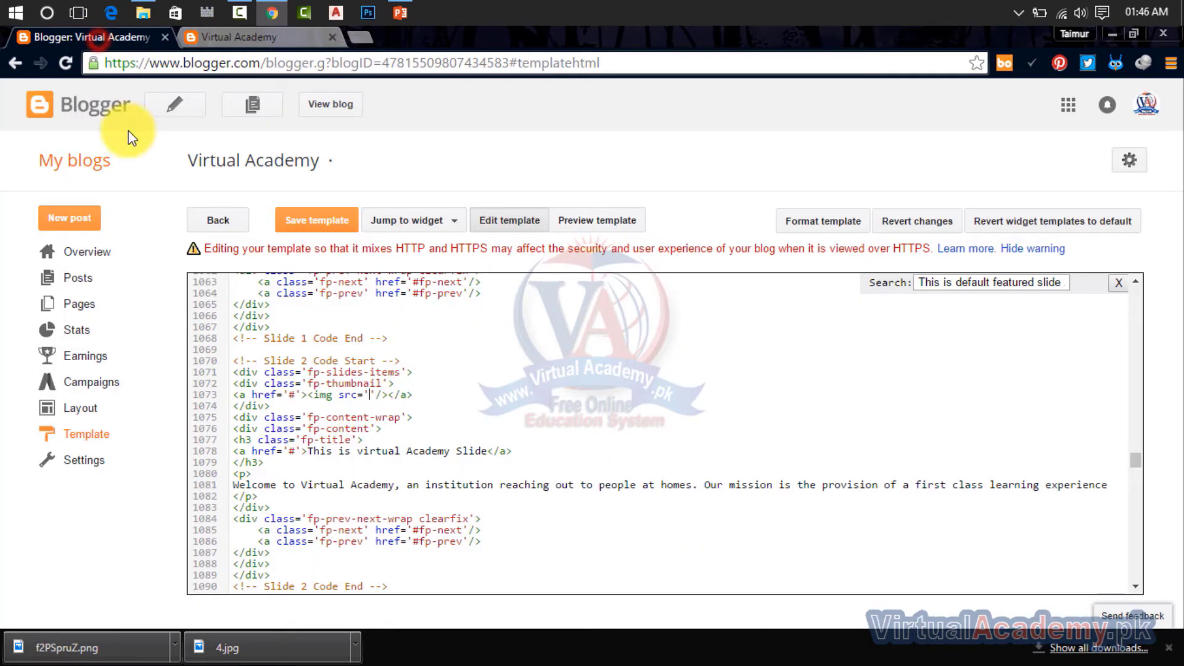
{"action": "right_click", "coordinate": [72, 228]}
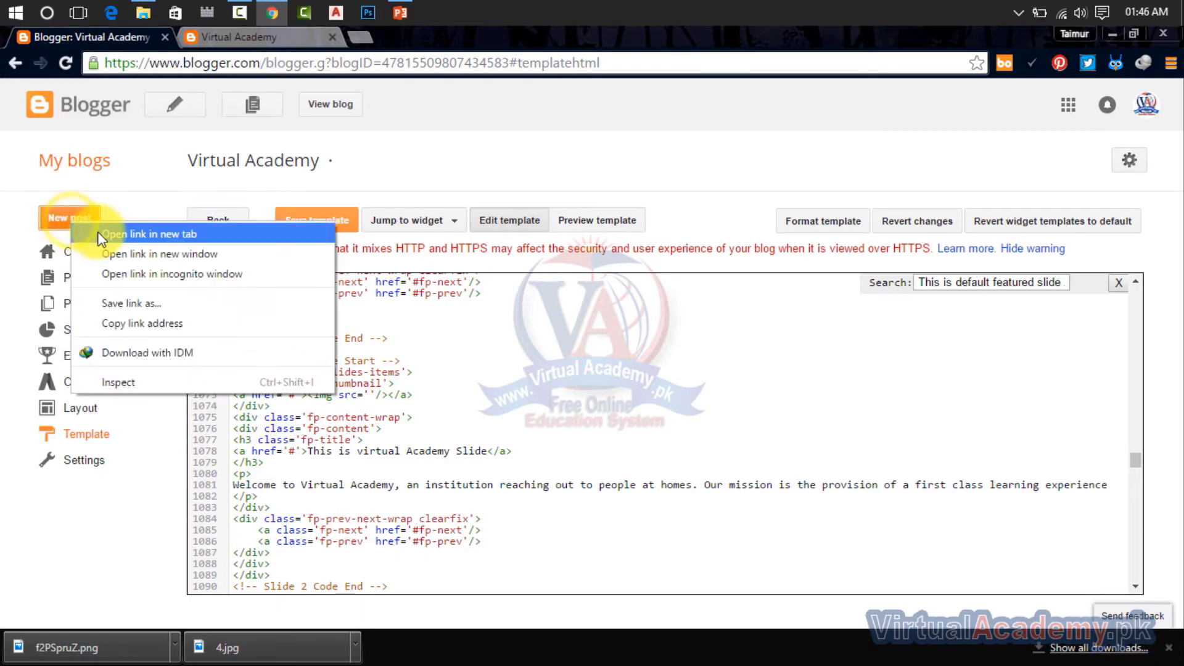
{"action": "left_click", "coordinate": [99, 233]}
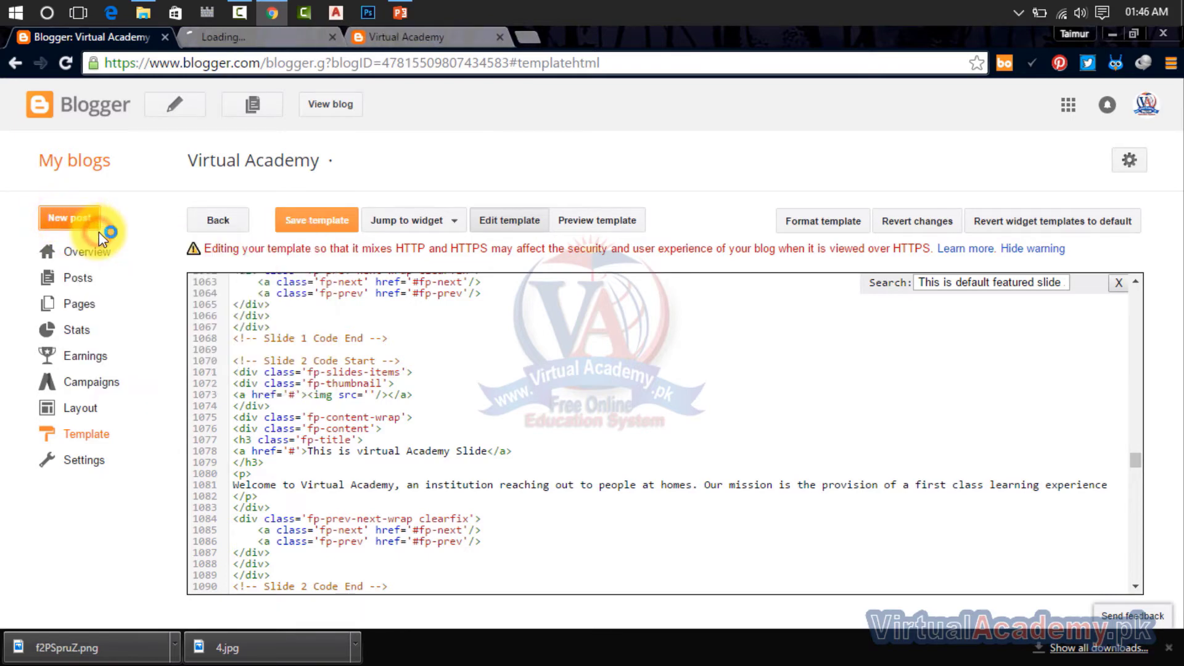
{"action": "left_click", "coordinate": [257, 40]}
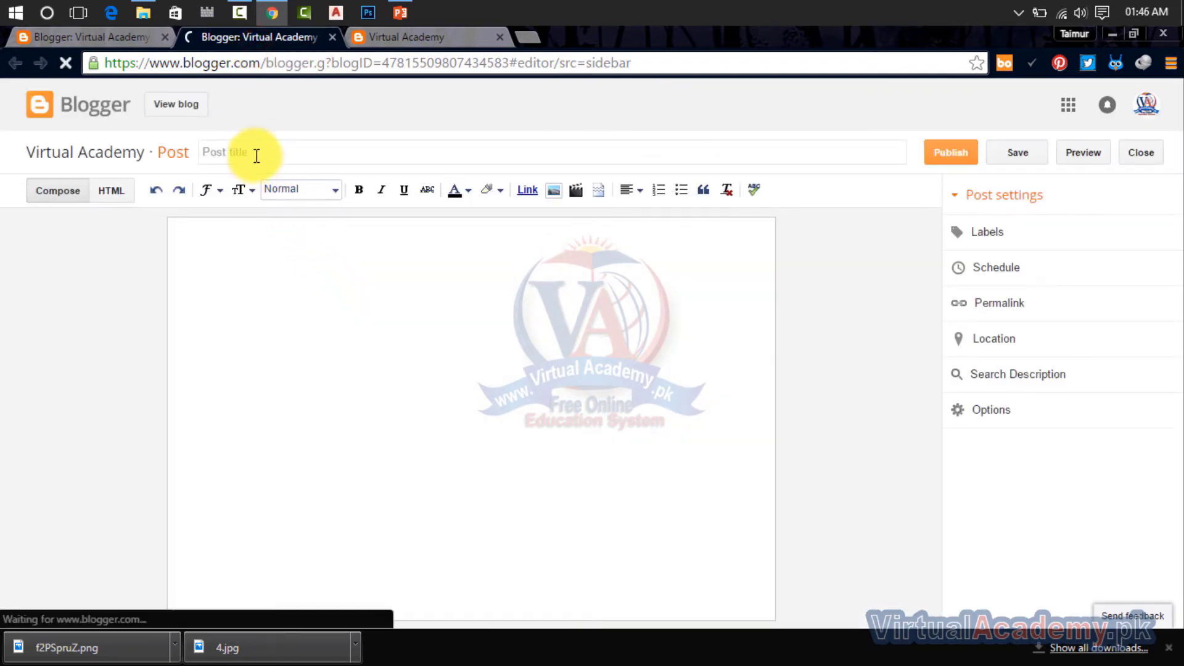
{"action": "left_click", "coordinate": [256, 154]}
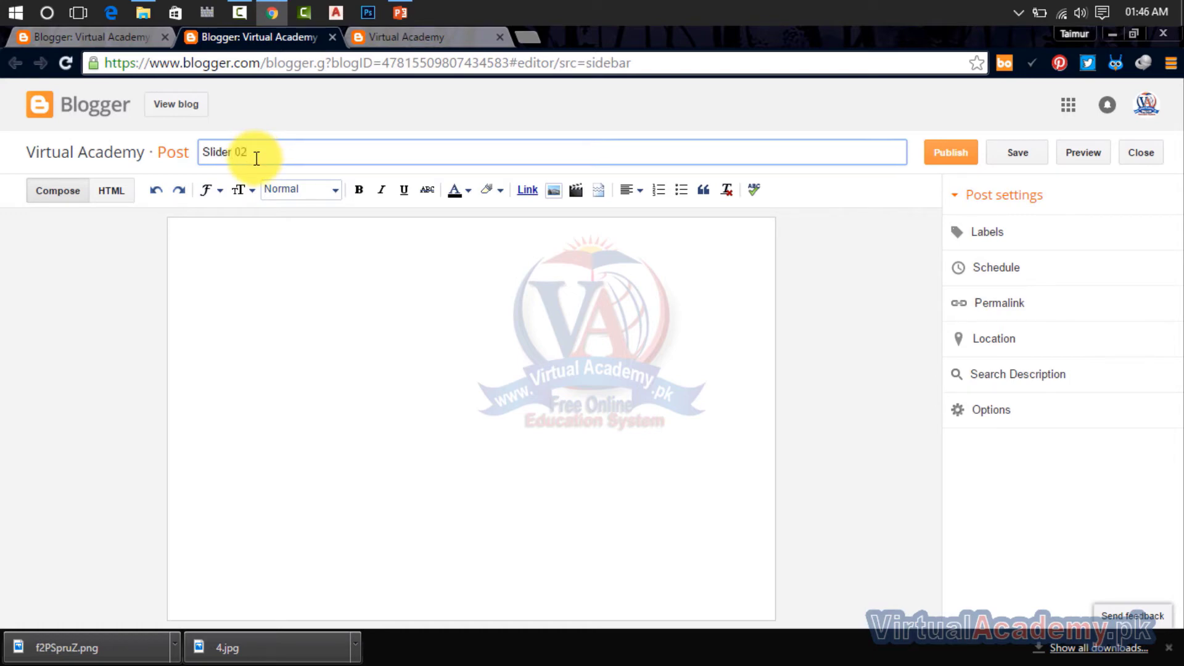
Step: Upload the "Slider 02" image from the Desktop and insert it into the post body
{"action": "left_click", "coordinate": [287, 267]}
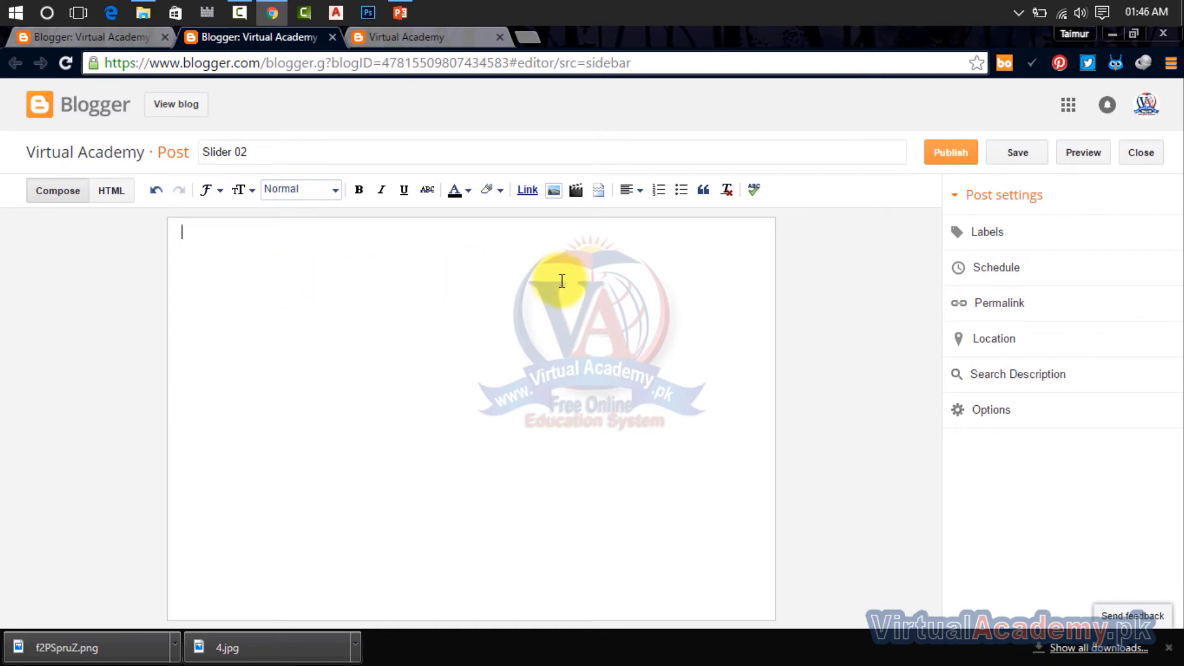
{"action": "left_click", "coordinate": [552, 190]}
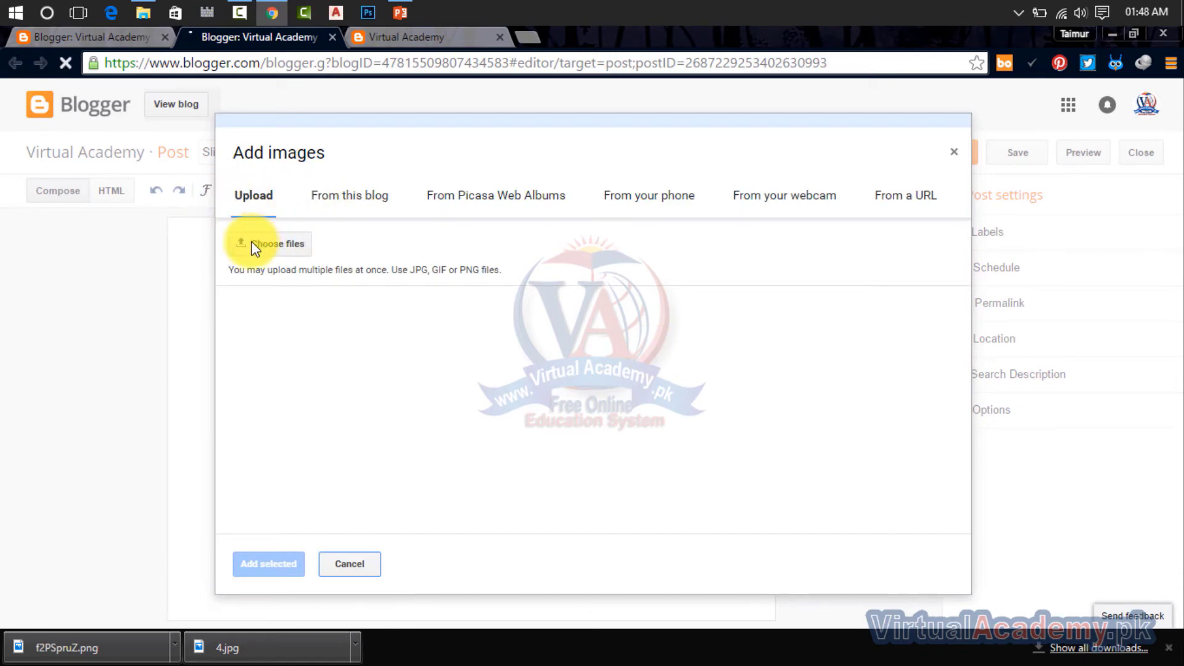
{"action": "left_click", "coordinate": [268, 244]}
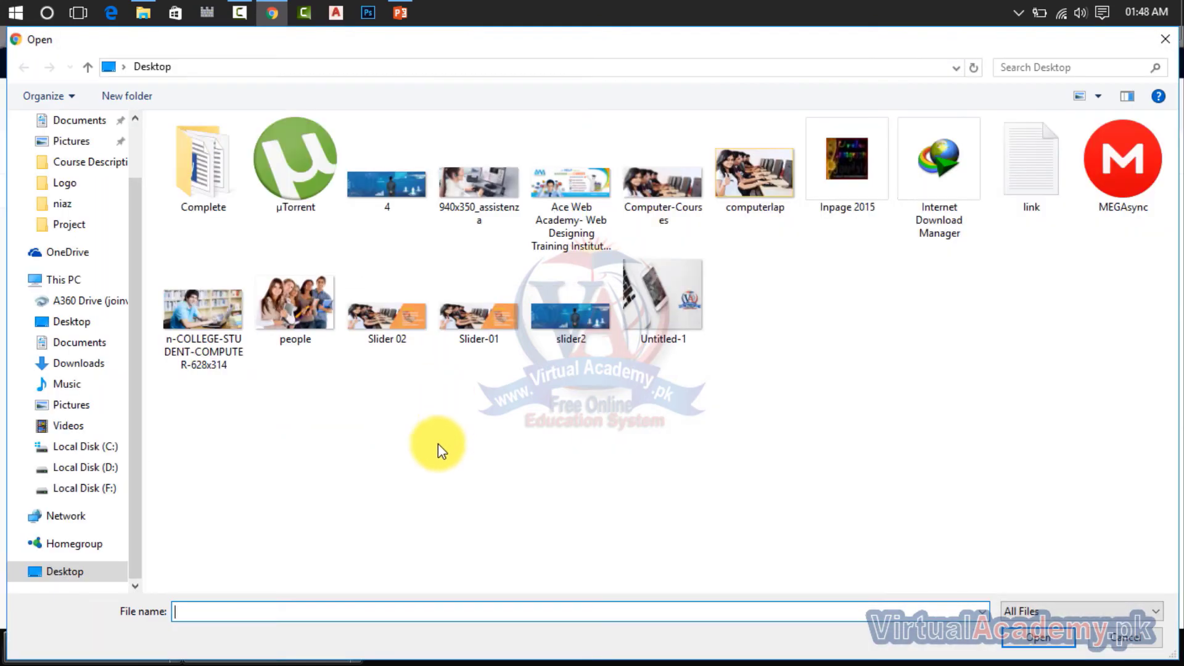
{"action": "double_click", "coordinate": [389, 325]}
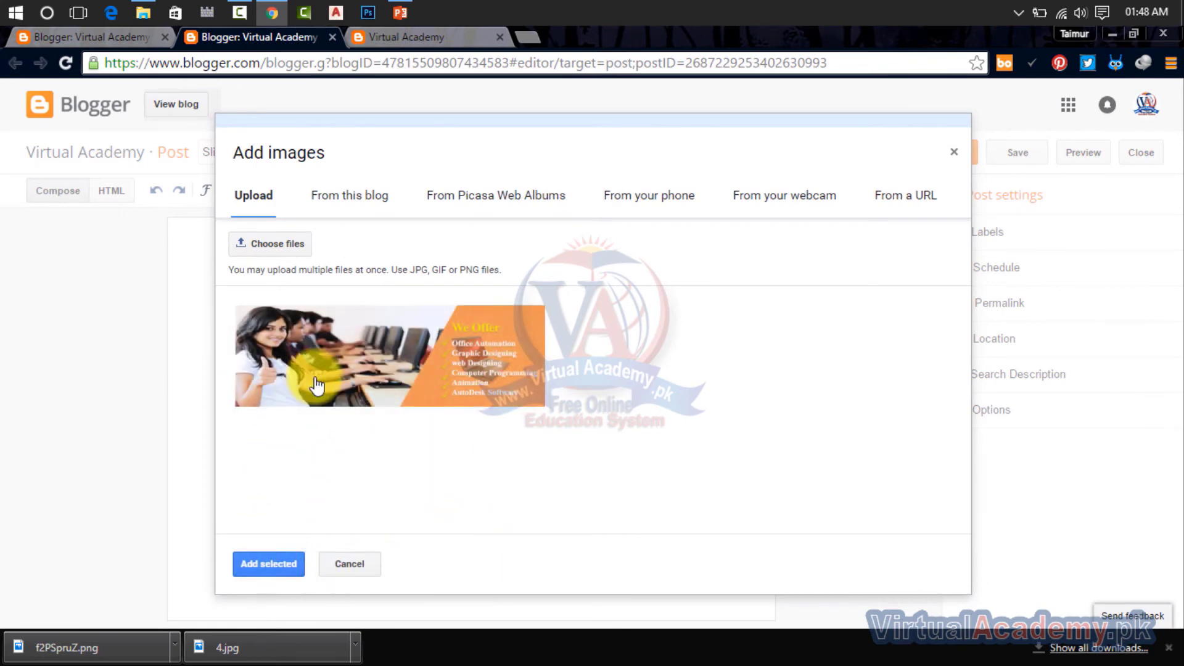
{"action": "left_click", "coordinate": [321, 386]}
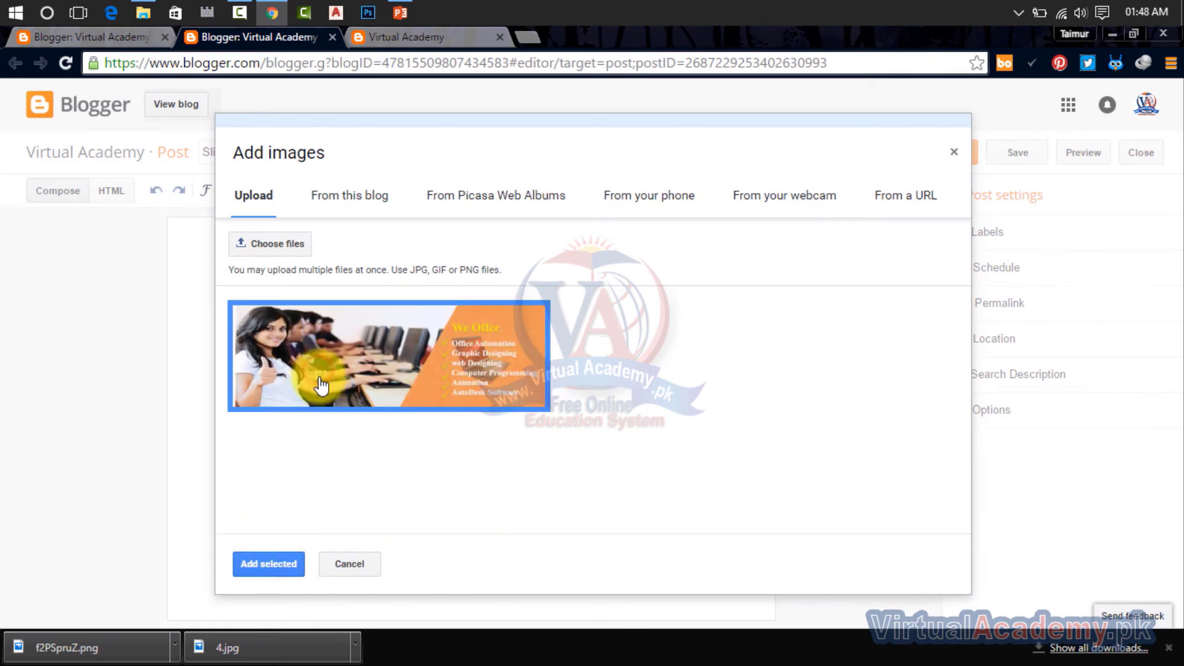
{"action": "left_click", "coordinate": [279, 565]}
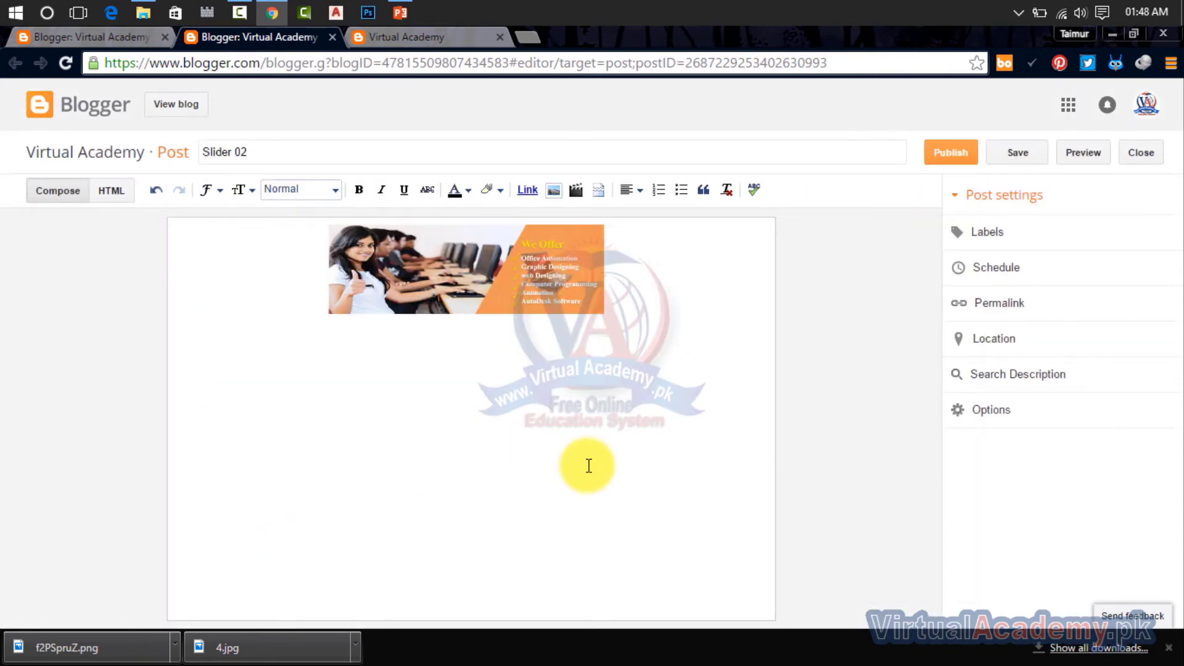
Step: Set the inserted image to its original size and publish the post
{"action": "left_click", "coordinate": [523, 296]}
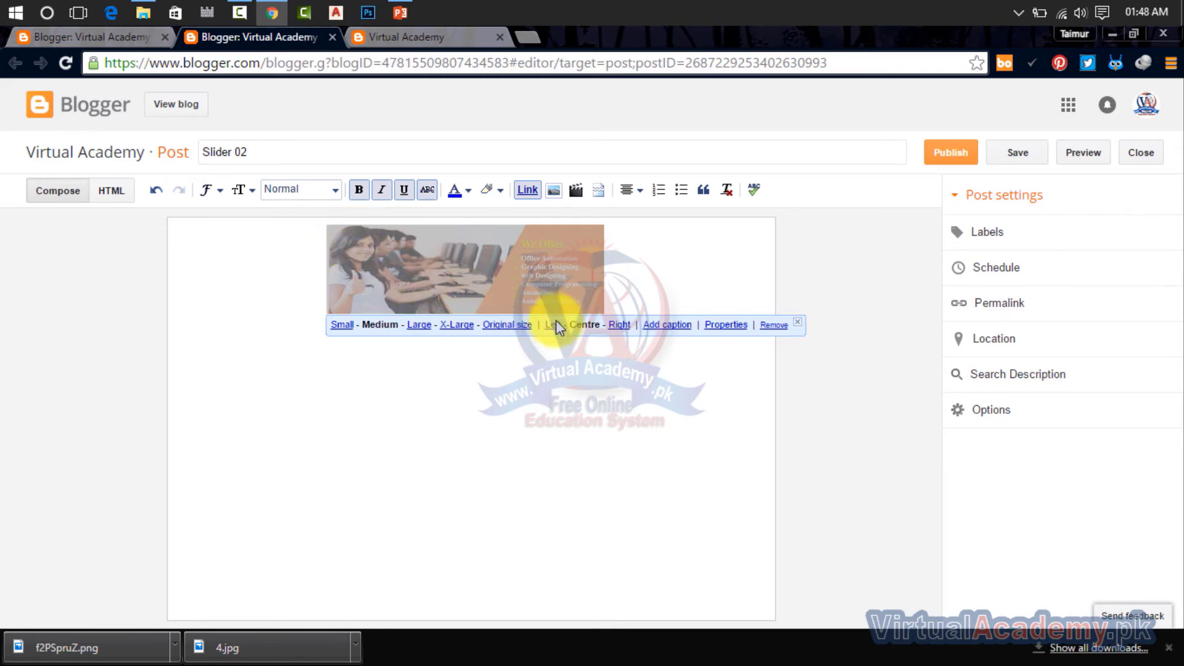
{"action": "left_click", "coordinate": [500, 326]}
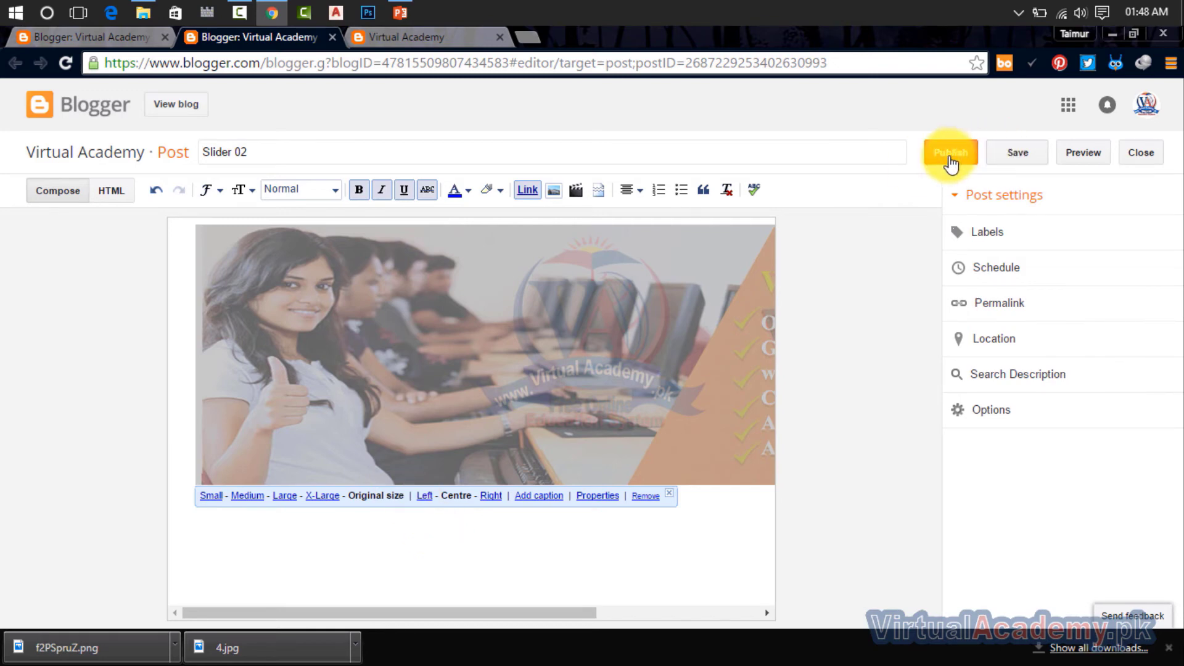
{"action": "left_click", "coordinate": [950, 160]}
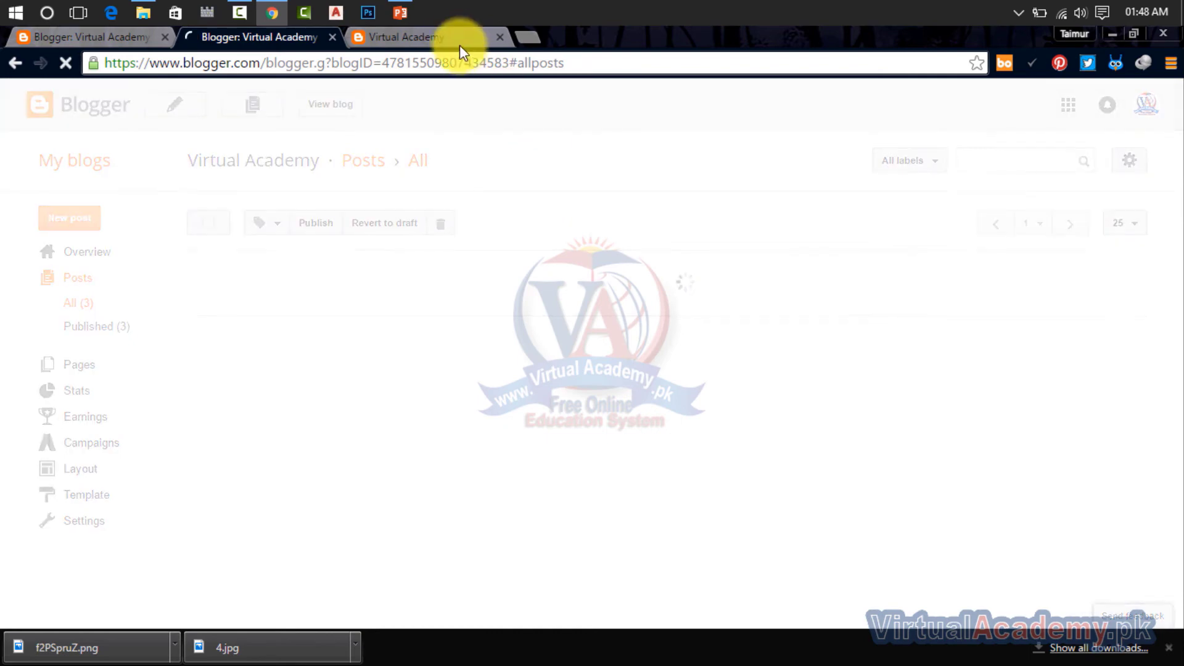
Step: Reload the live blog, open the Slider 02 post and copy the address of its image
{"action": "left_click", "coordinate": [460, 46]}
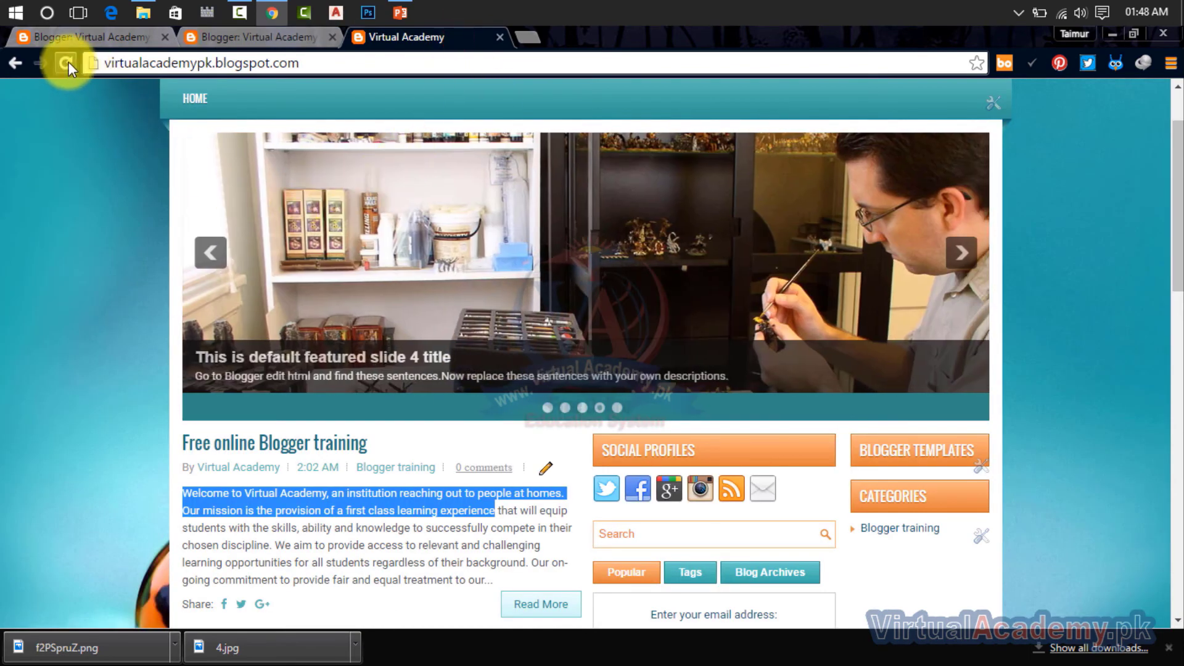
{"action": "left_click", "coordinate": [69, 61]}
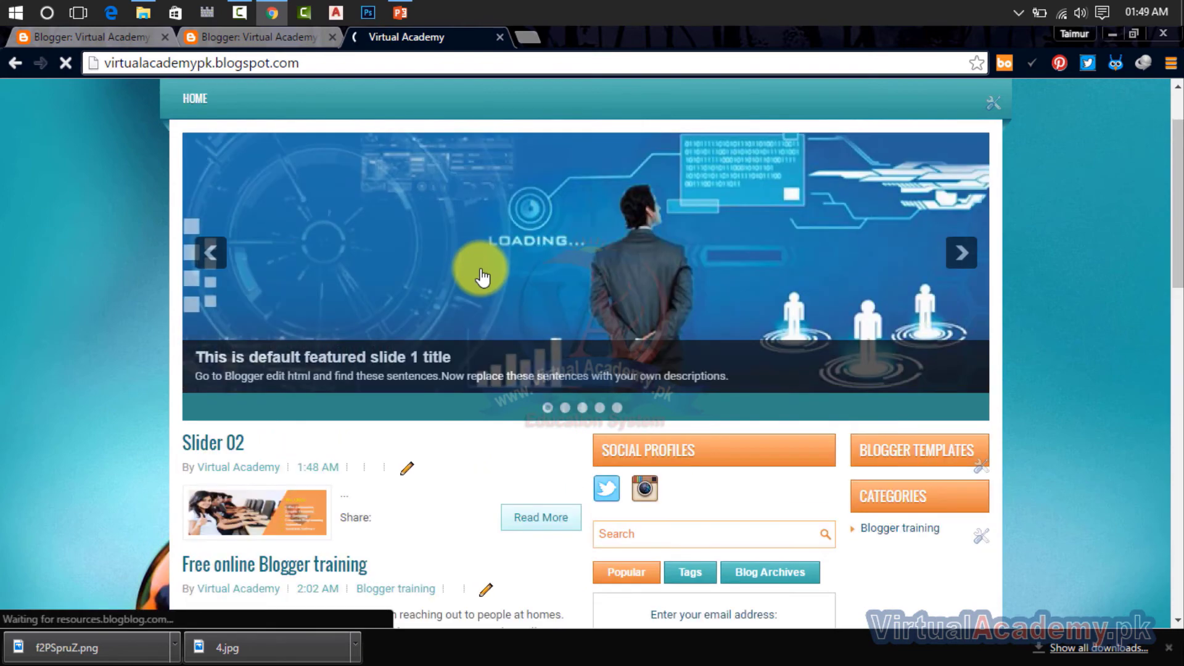
{"action": "scroll", "coordinate": [482, 274], "scroll_direction": "down", "scroll_amount": 4}
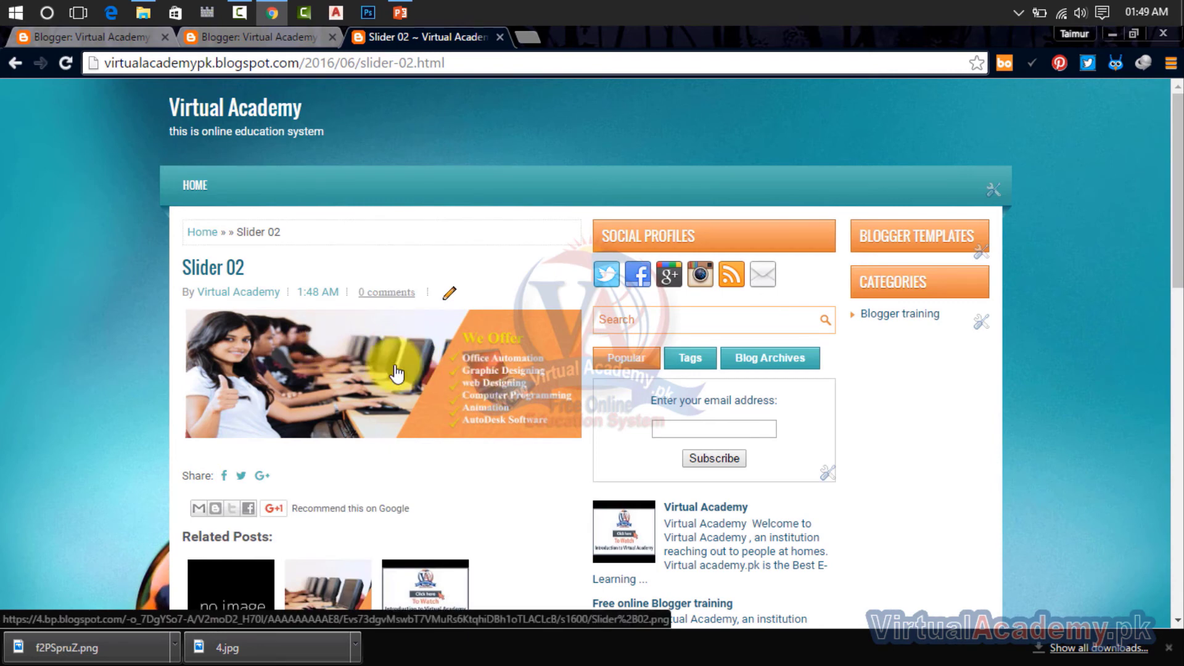
{"action": "right_click", "coordinate": [357, 366]}
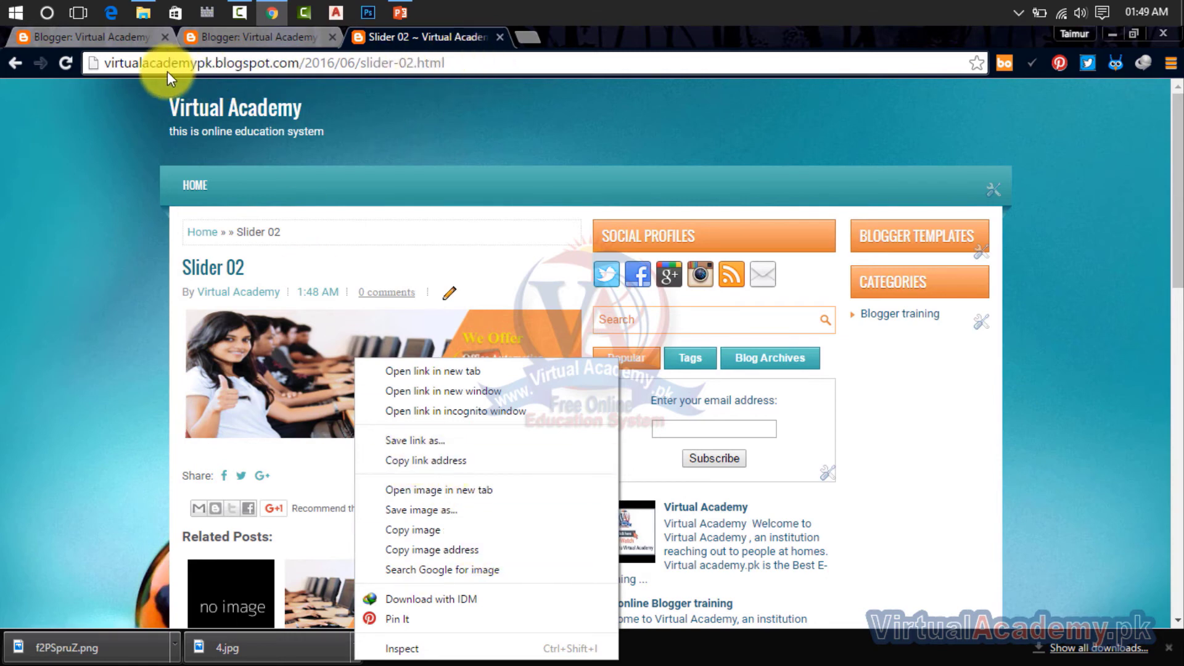
{"action": "left_click", "coordinate": [421, 550]}
Step: Cancel sharing the newly published post on Google+
{"action": "left_click", "coordinate": [205, 37]}
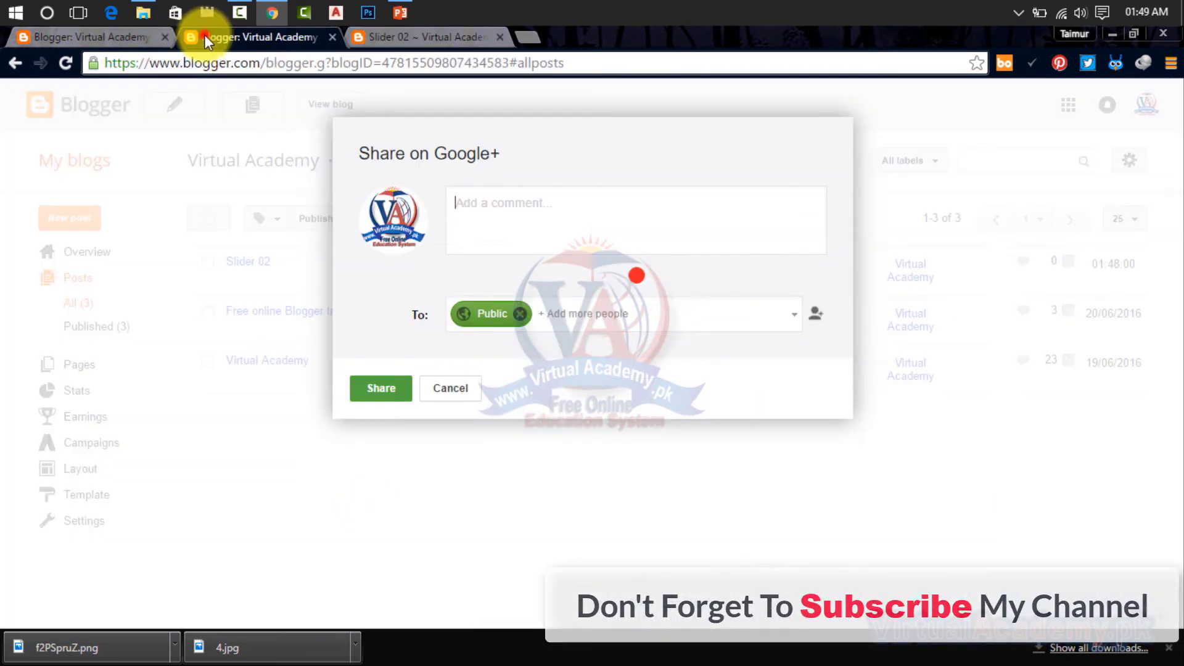
{"action": "left_click", "coordinate": [148, 36]}
{"action": "left_click", "coordinate": [227, 38]}
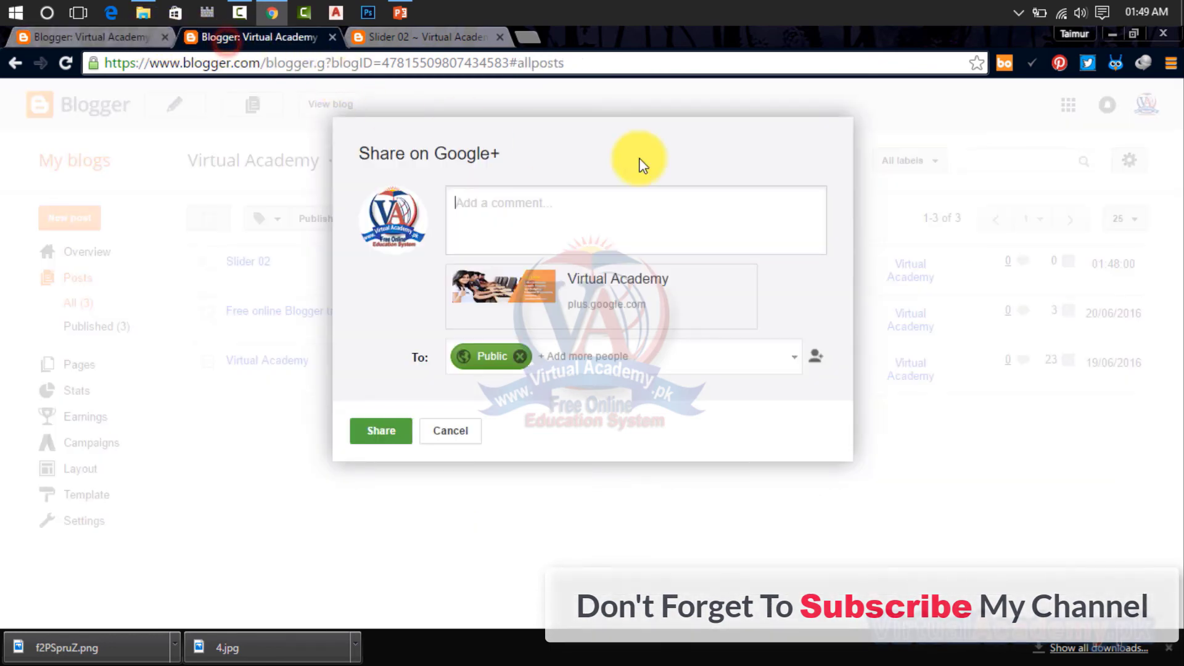
{"action": "left_click", "coordinate": [456, 430]}
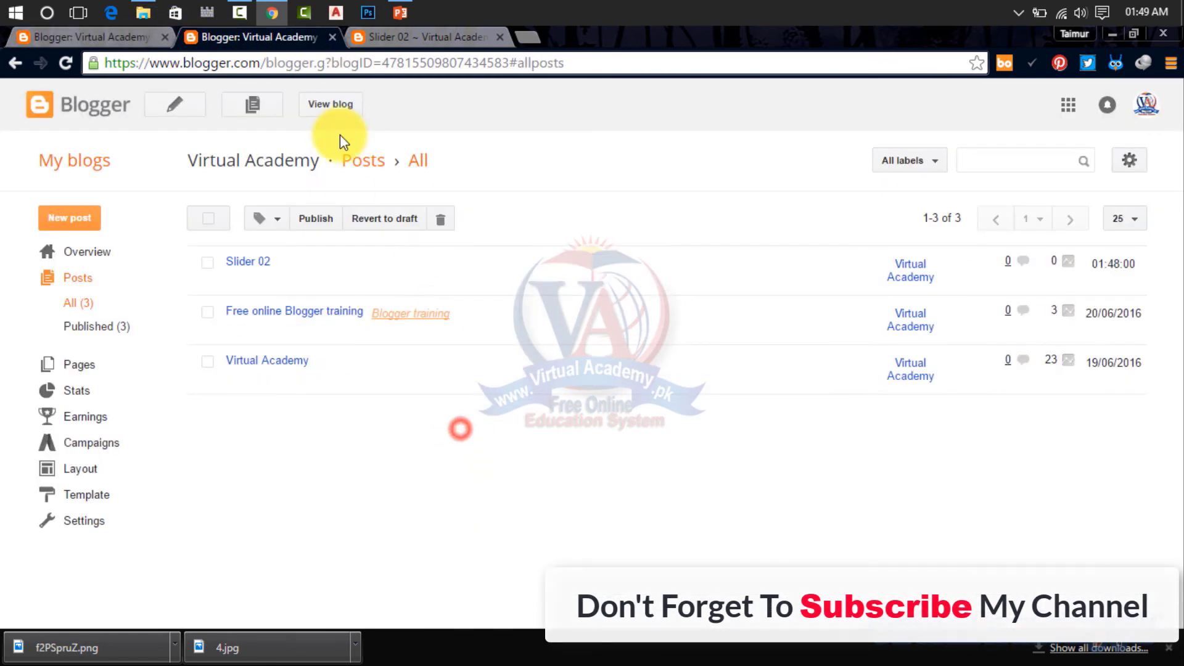
Step: Paste the copied image address into the empty img src attribute of the Slide 2 template code
{"action": "left_click", "coordinate": [116, 40]}
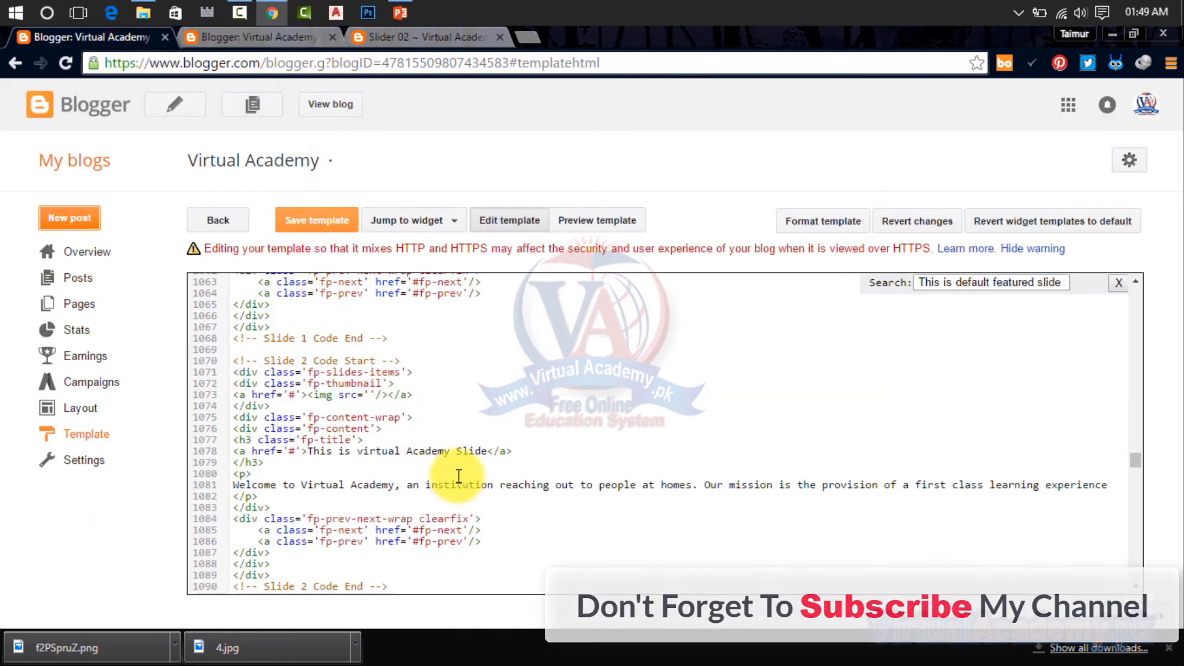
{"action": "left_click", "coordinate": [368, 393]}
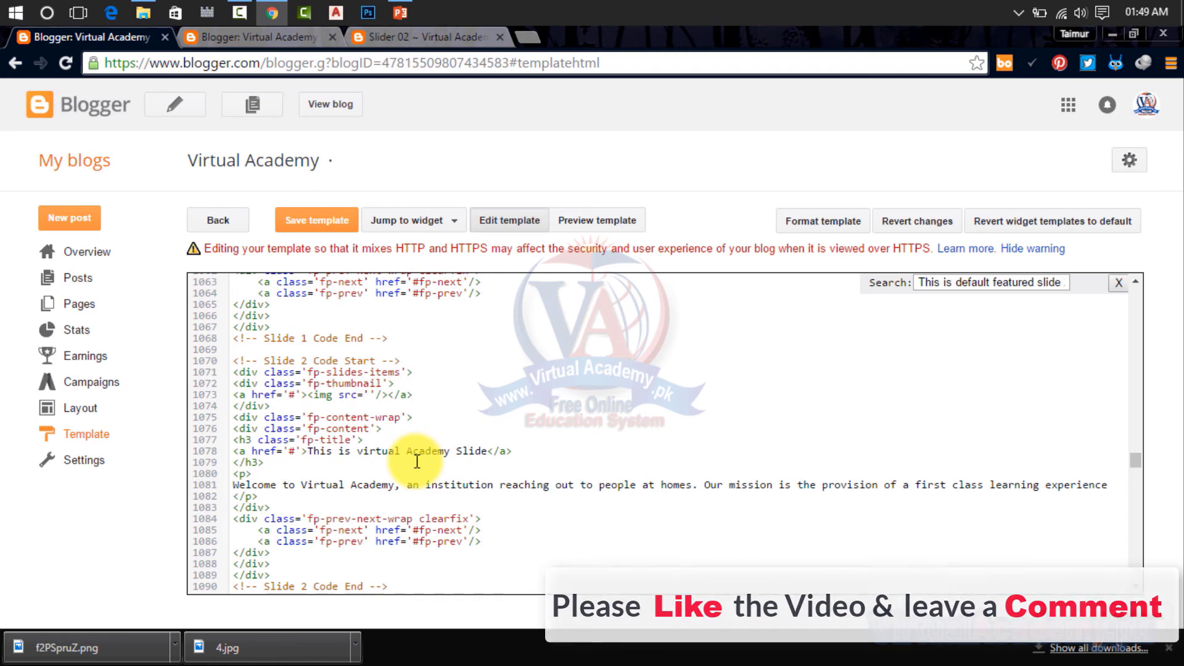
{"action": "key", "text": "ctrl+v"}
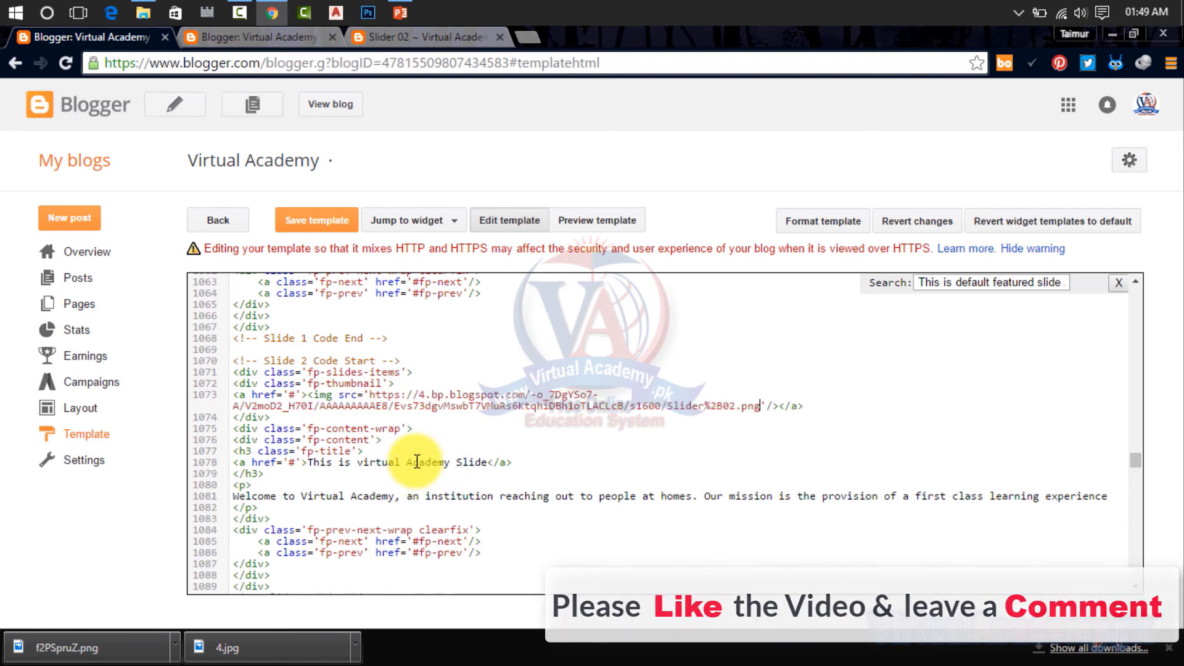
Step: Save the template and close the browser tab showing the Slider 02 post
{"action": "left_click", "coordinate": [308, 226]}
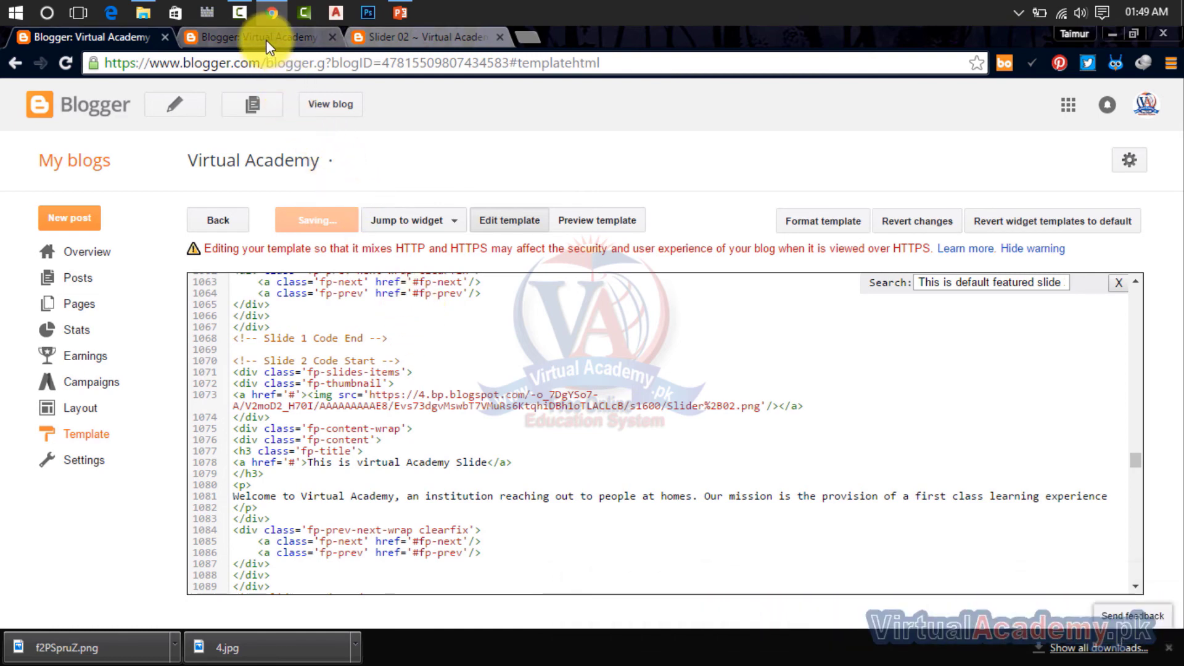
{"action": "left_click", "coordinate": [503, 38]}
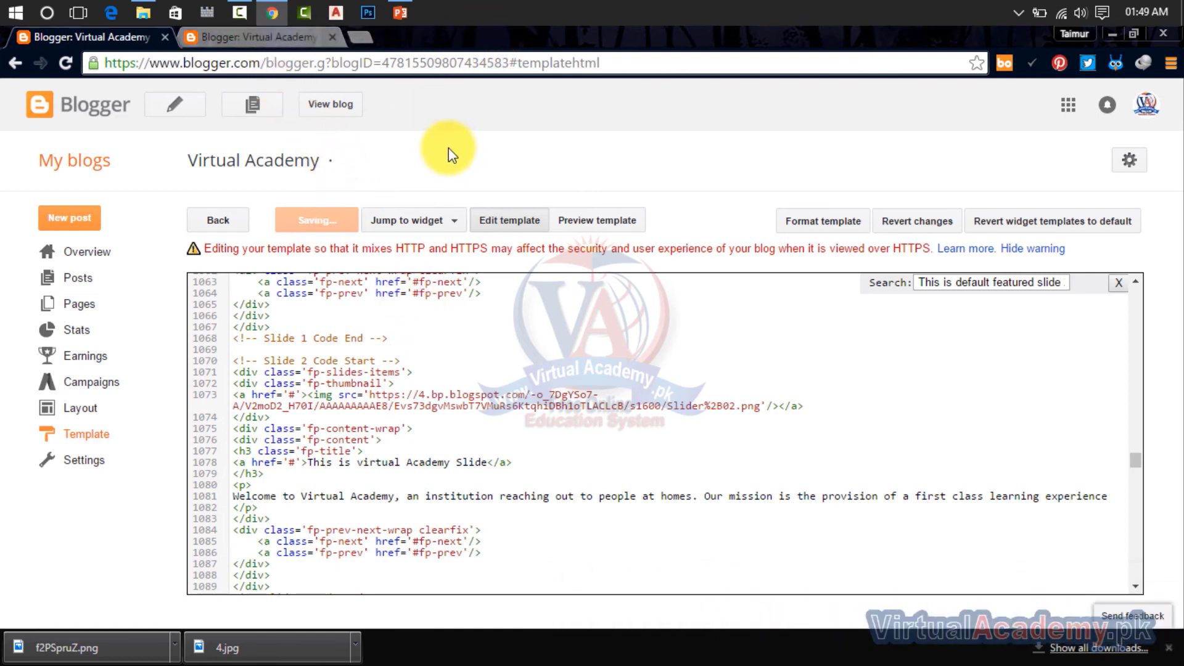
{"action": "left_click", "coordinate": [312, 225]}
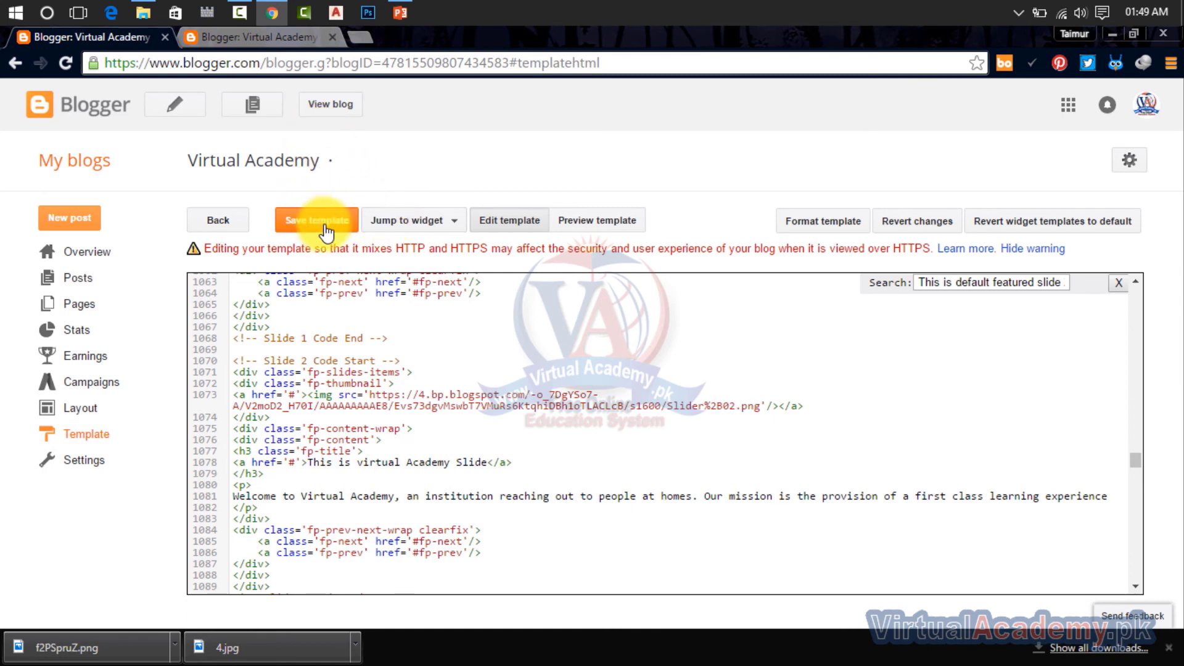
Step: View the live blog and show the second featured slide to check its image, title and description
{"action": "left_click", "coordinate": [295, 42]}
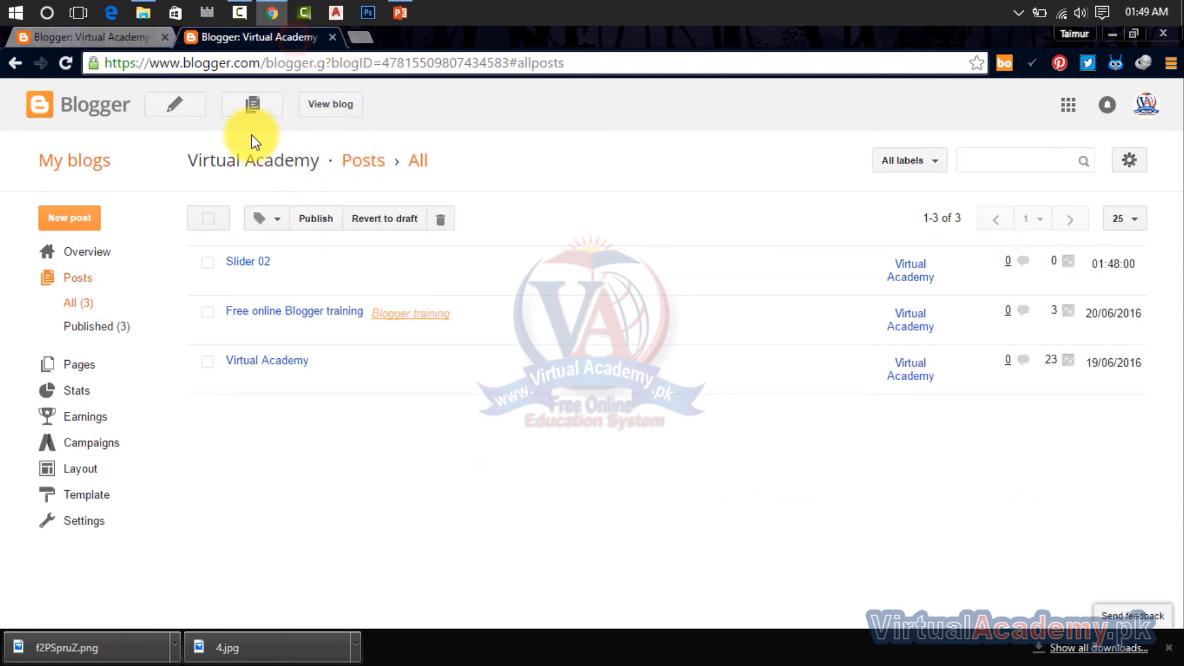
{"action": "left_click", "coordinate": [323, 104]}
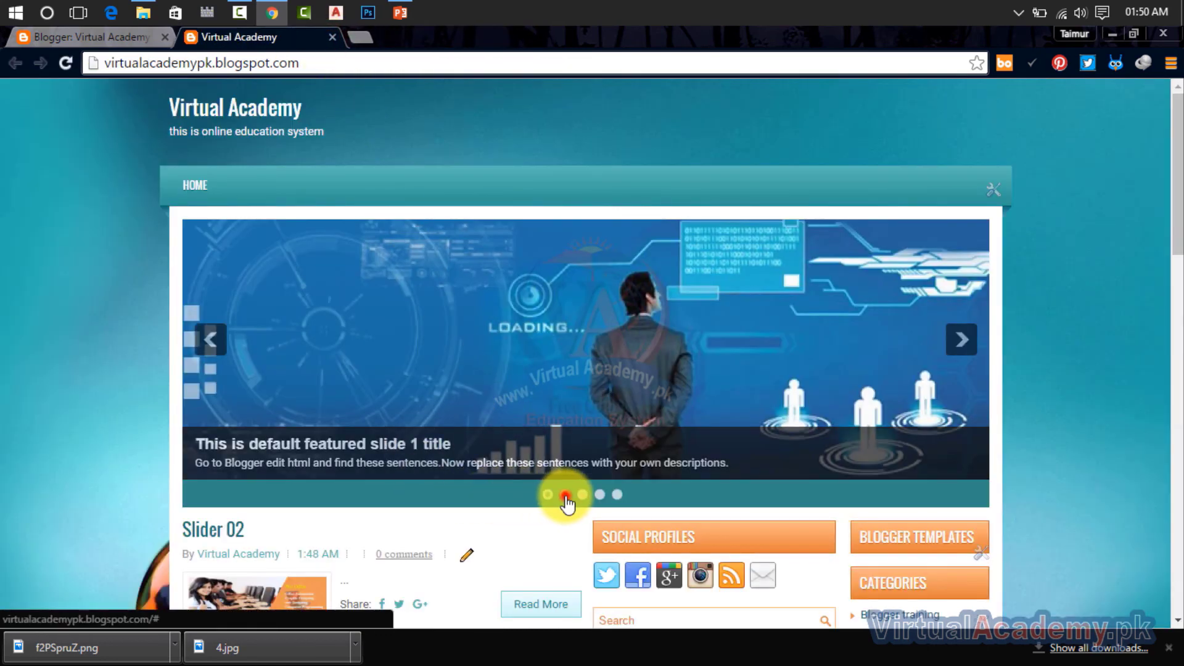
{"action": "left_click", "coordinate": [565, 495]}
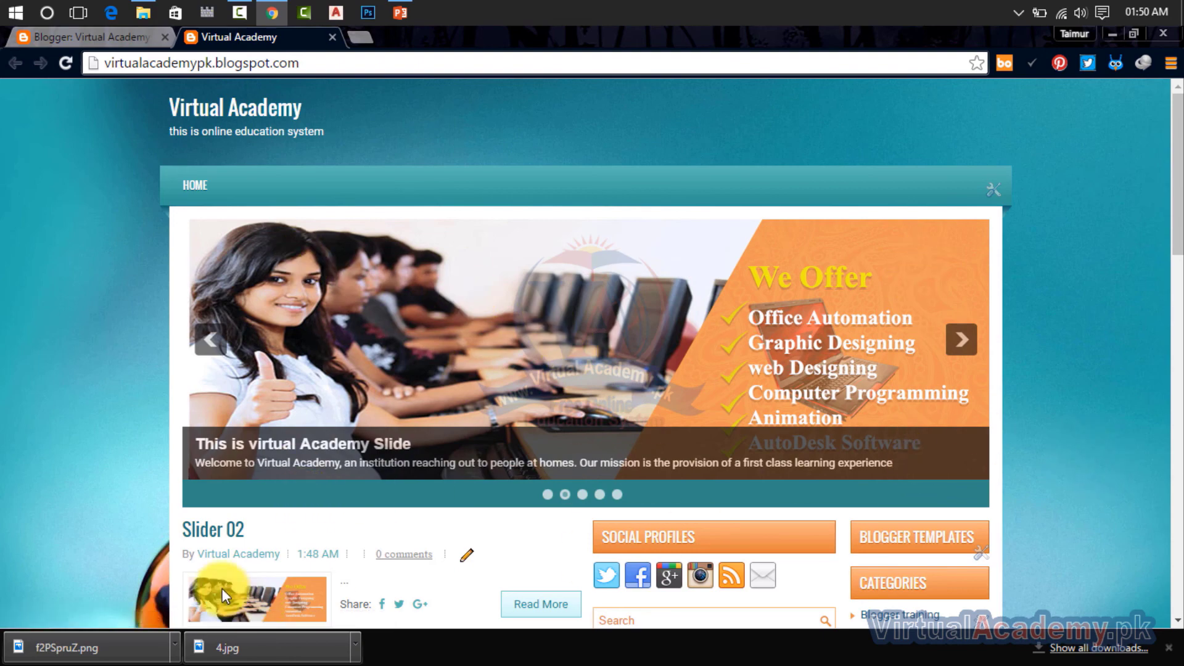
{"action": "left_click", "coordinate": [564, 495]}
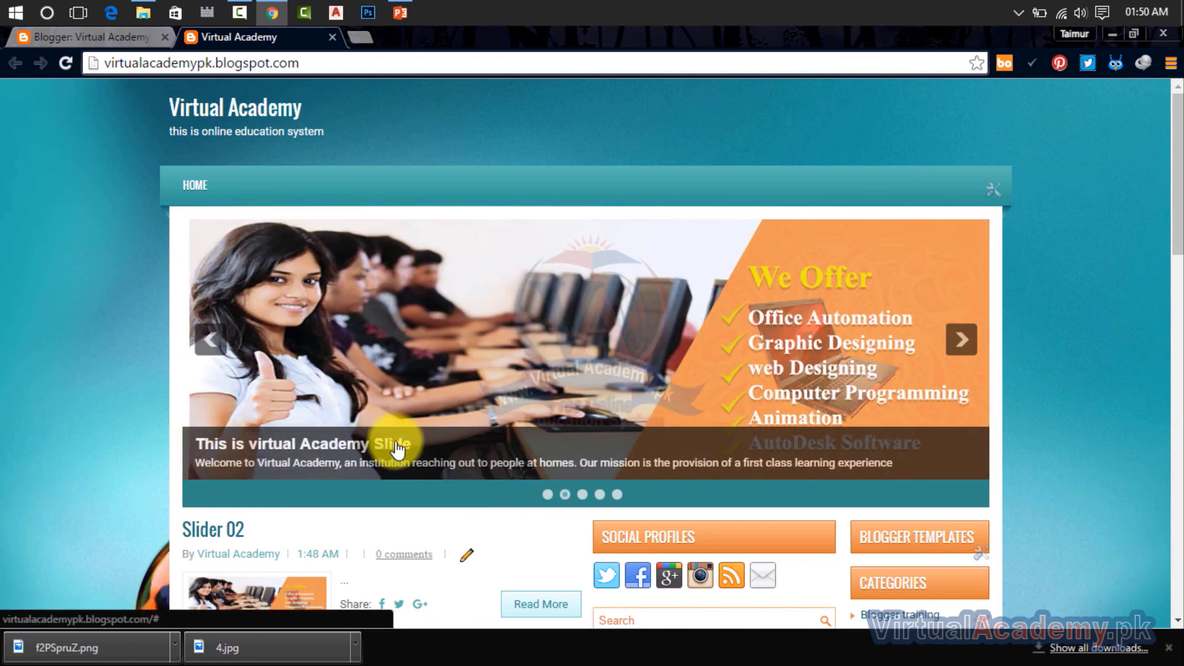